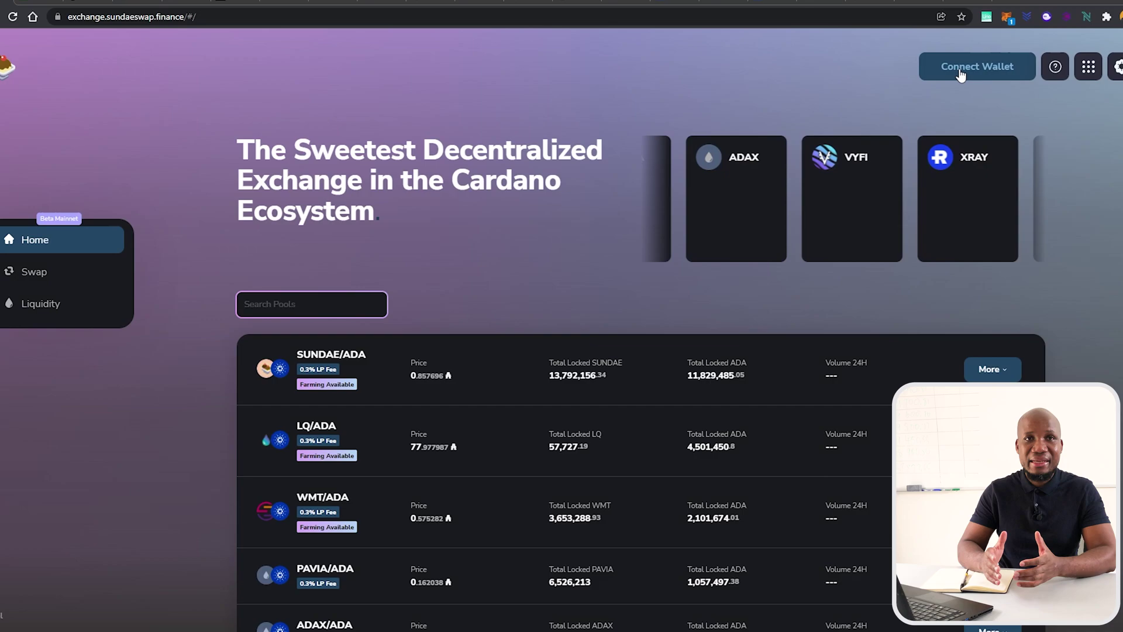
# - Preview the wallet choices, collateral setup, an ADA-to-WMT swap and a WMT/ADA deposit order
pyautogui.click(961, 69)
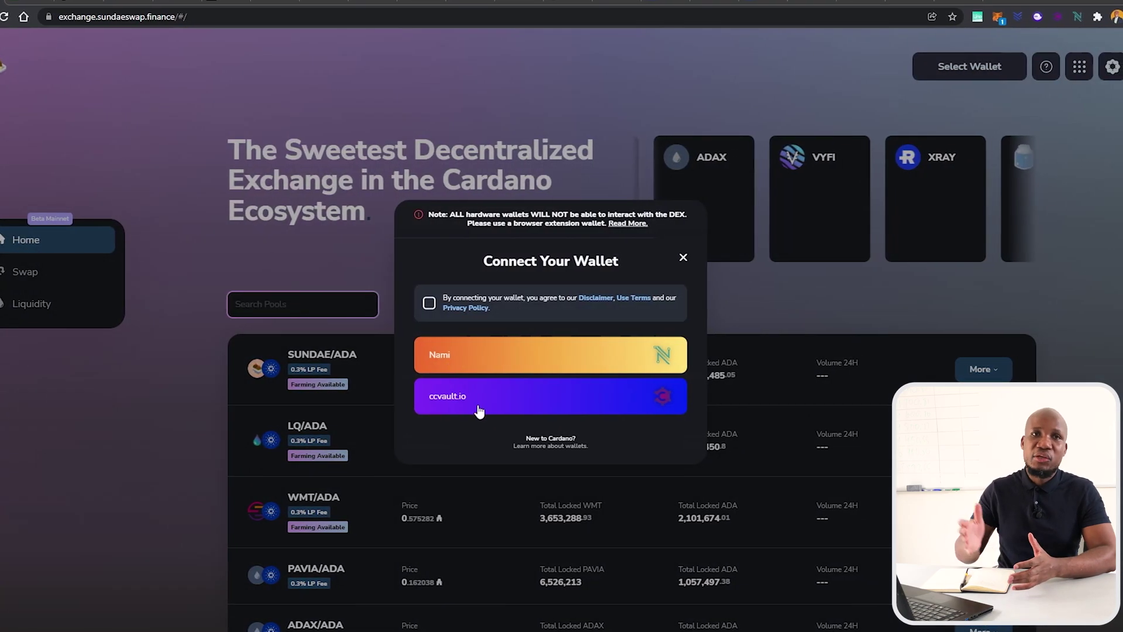
pyautogui.click(422, 303)
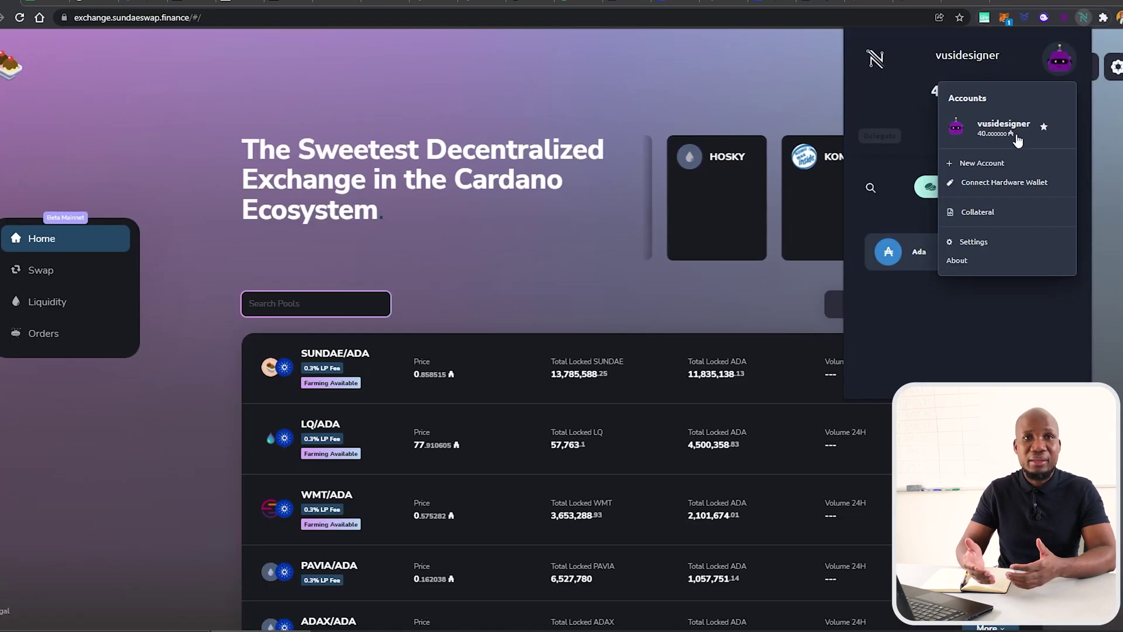
pyautogui.click(929, 282)
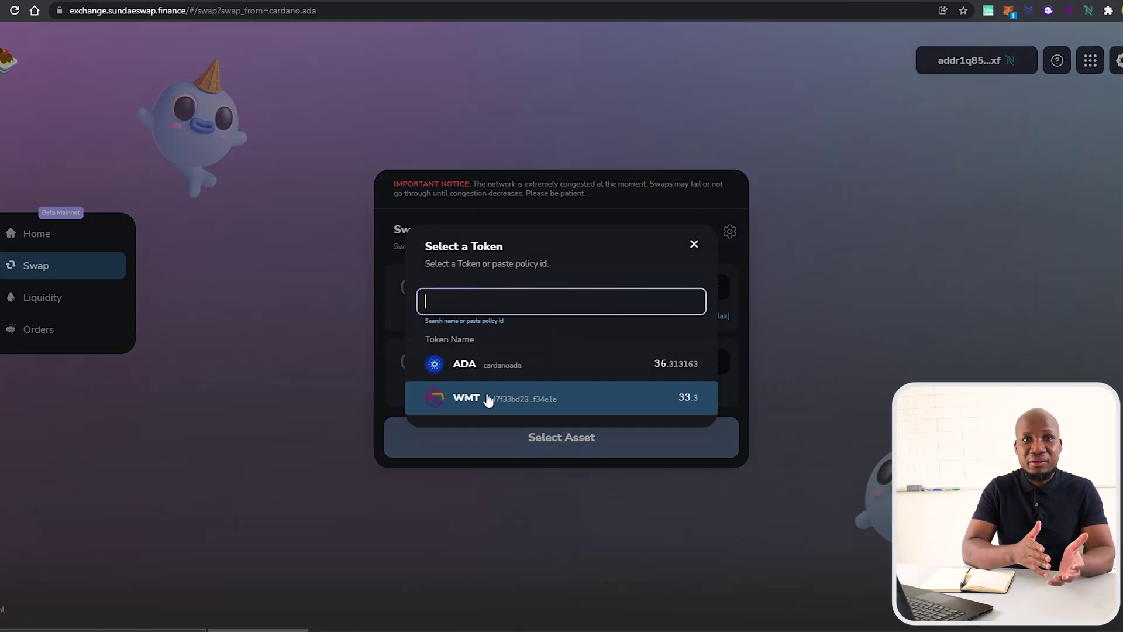
pyautogui.click(486, 396)
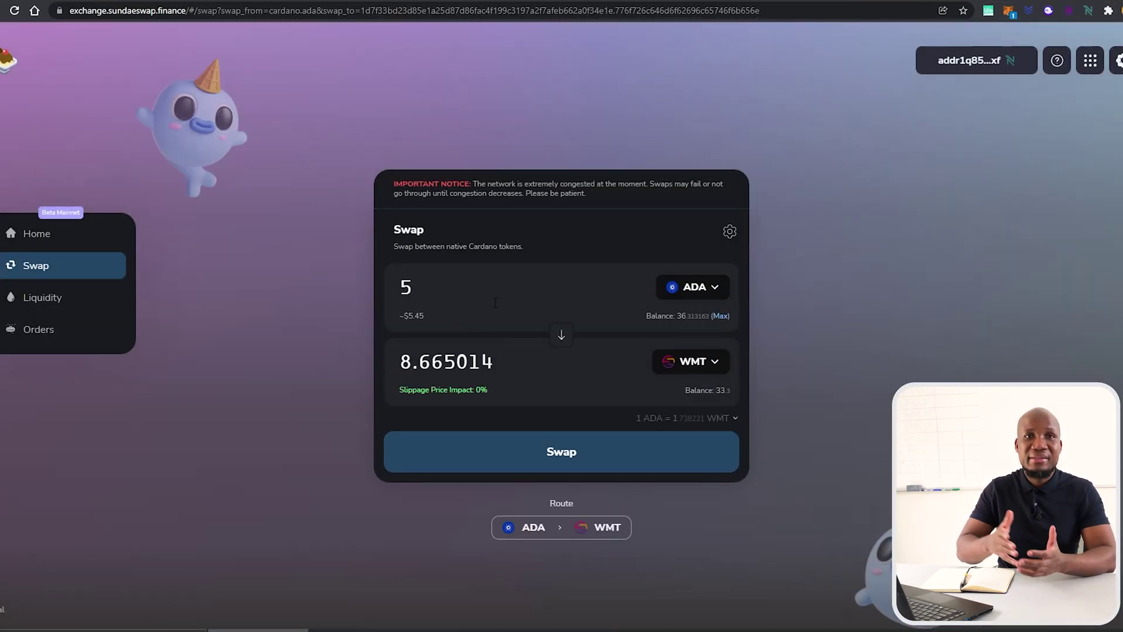
pyautogui.click(561, 456)
pyautogui.click(561, 480)
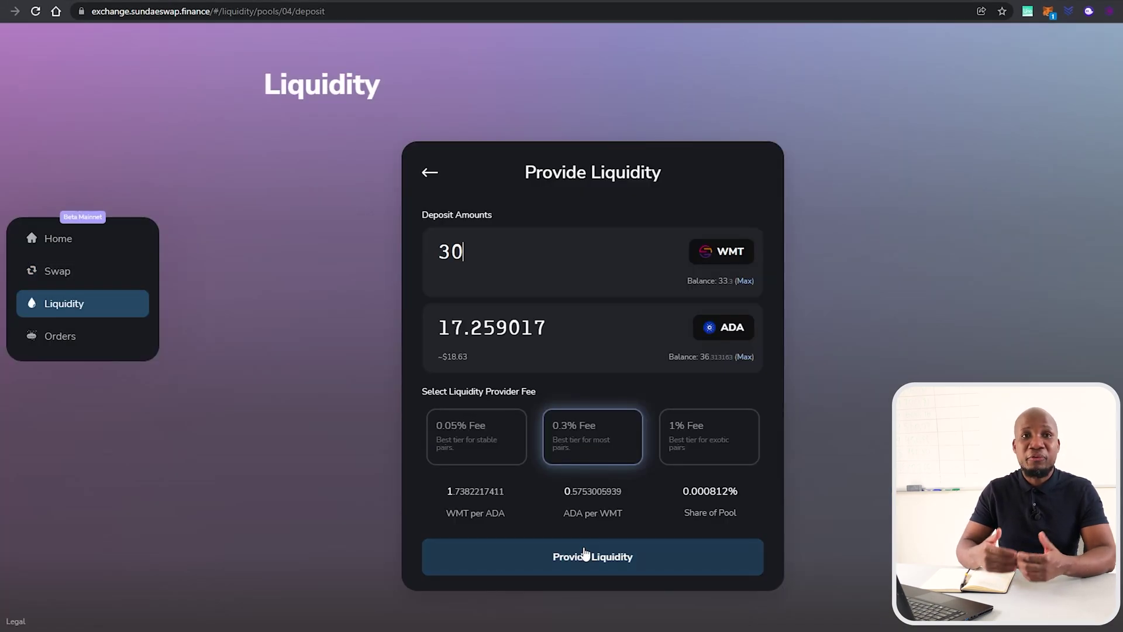
pyautogui.click(574, 558)
pyautogui.click(528, 498)
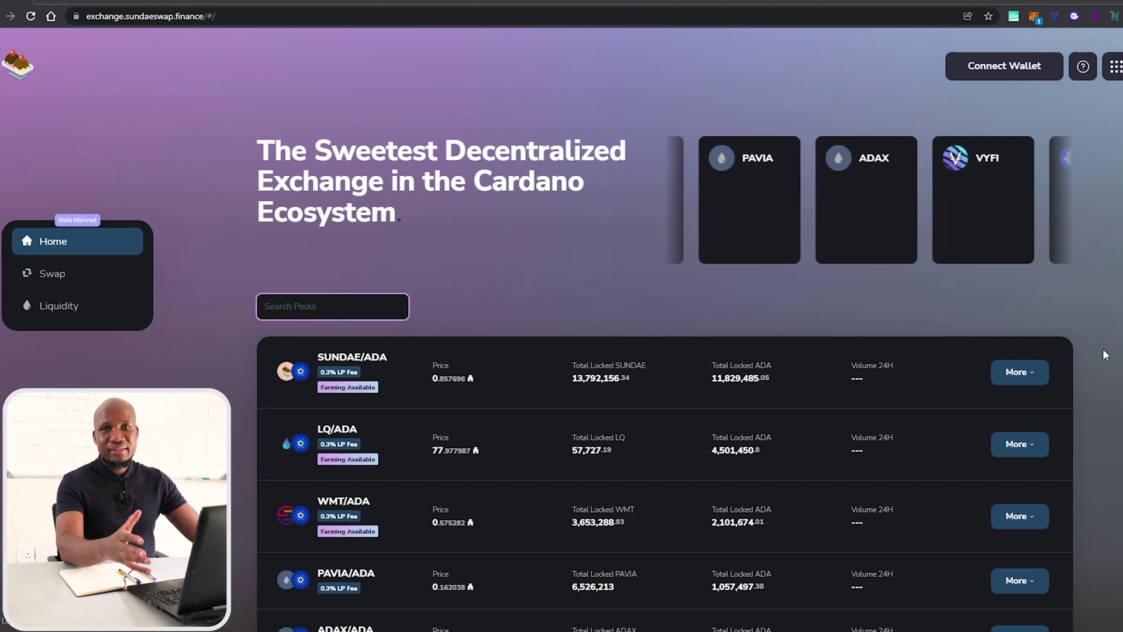
# - Connect the Nami wallet after accepting the terms, and grant the exchange access
pyautogui.click(988, 68)
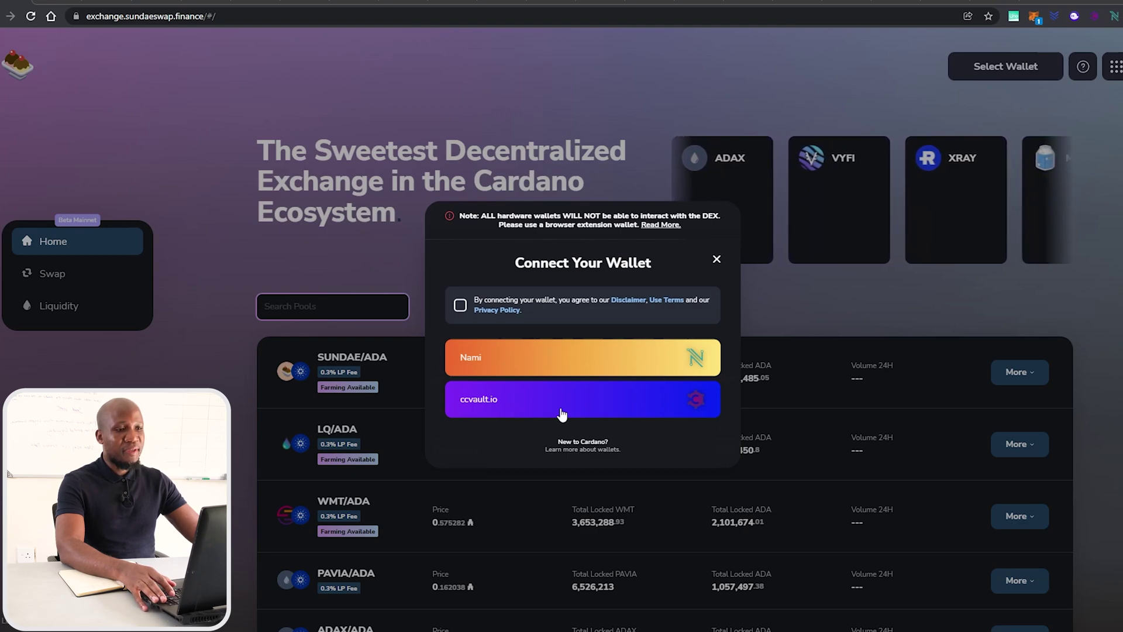
pyautogui.click(459, 304)
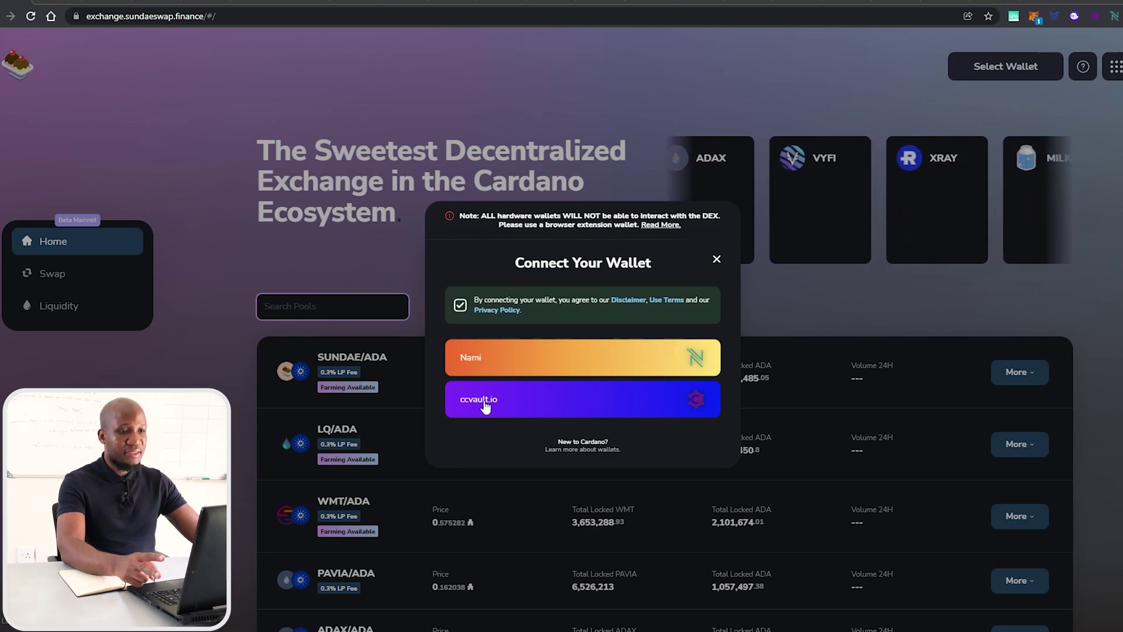
pyautogui.click(527, 369)
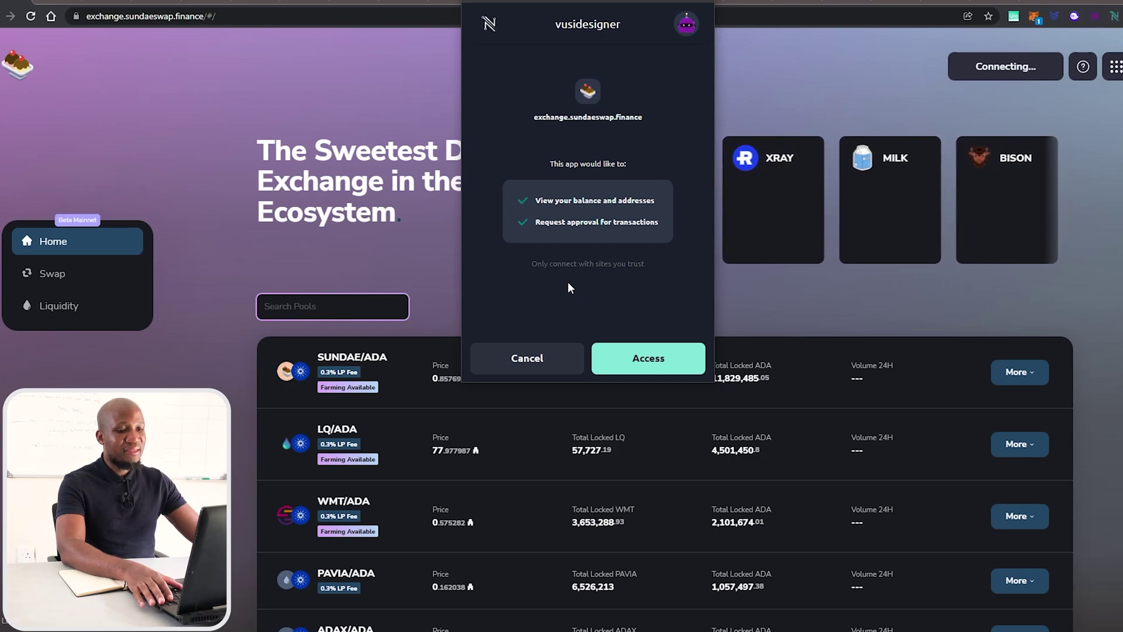
pyautogui.click(621, 362)
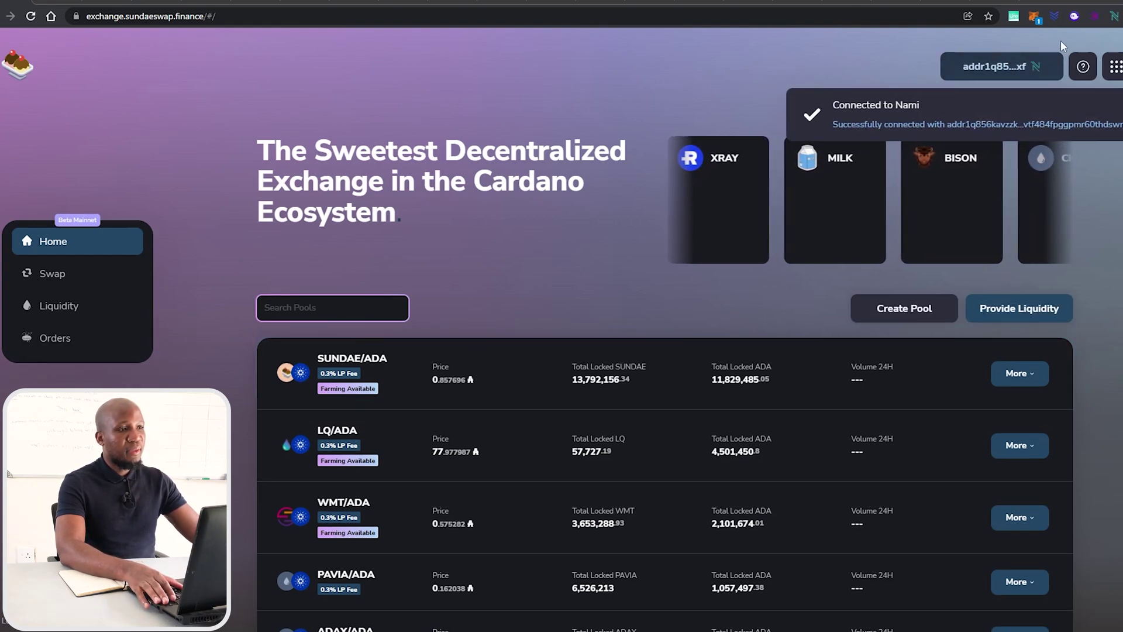
# - Switch Nami's network from Testnet to Mainnet and return to the 0.000000 ADA overview
pyautogui.click(1114, 15)
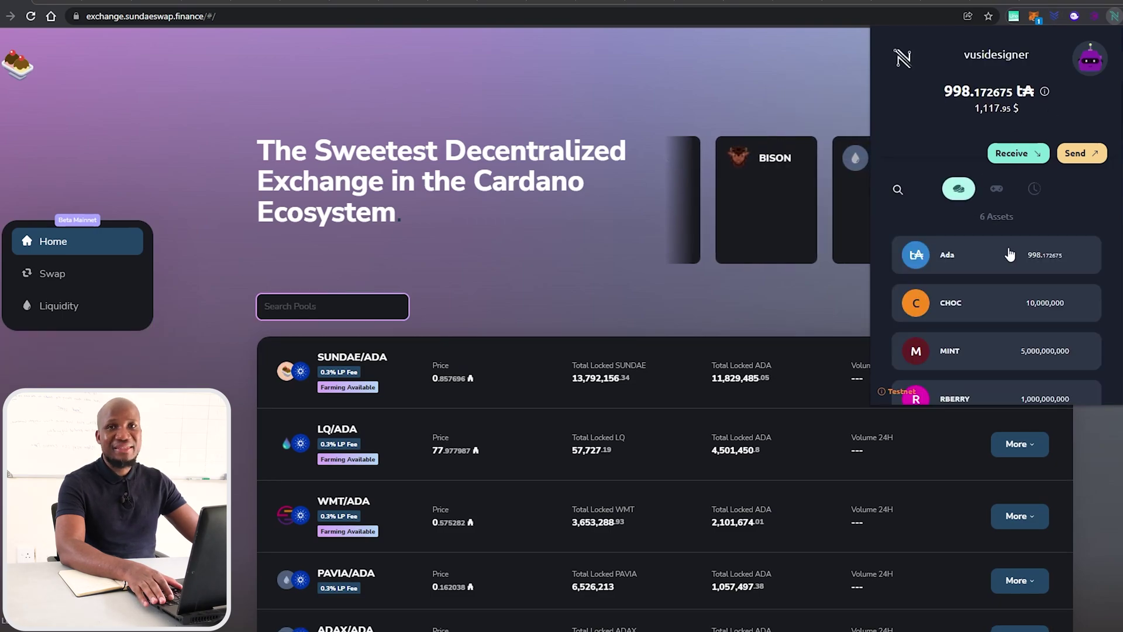
pyautogui.scroll(-2, 994, 234)
pyautogui.scroll(2, 947, 190)
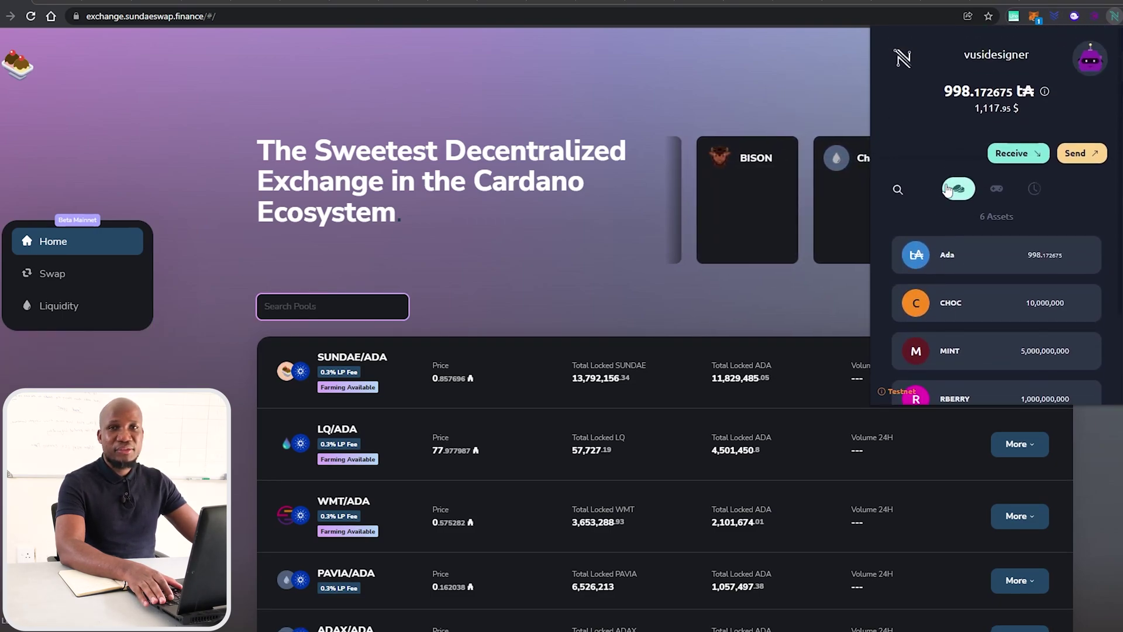
pyautogui.click(1091, 61)
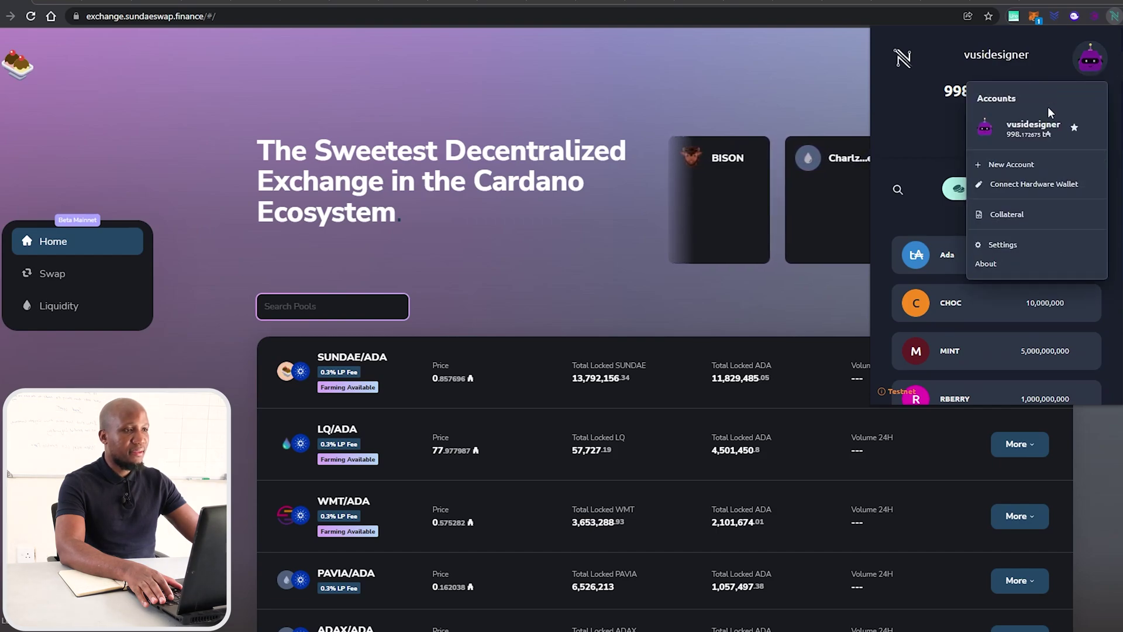
pyautogui.click(998, 243)
pyautogui.click(947, 212)
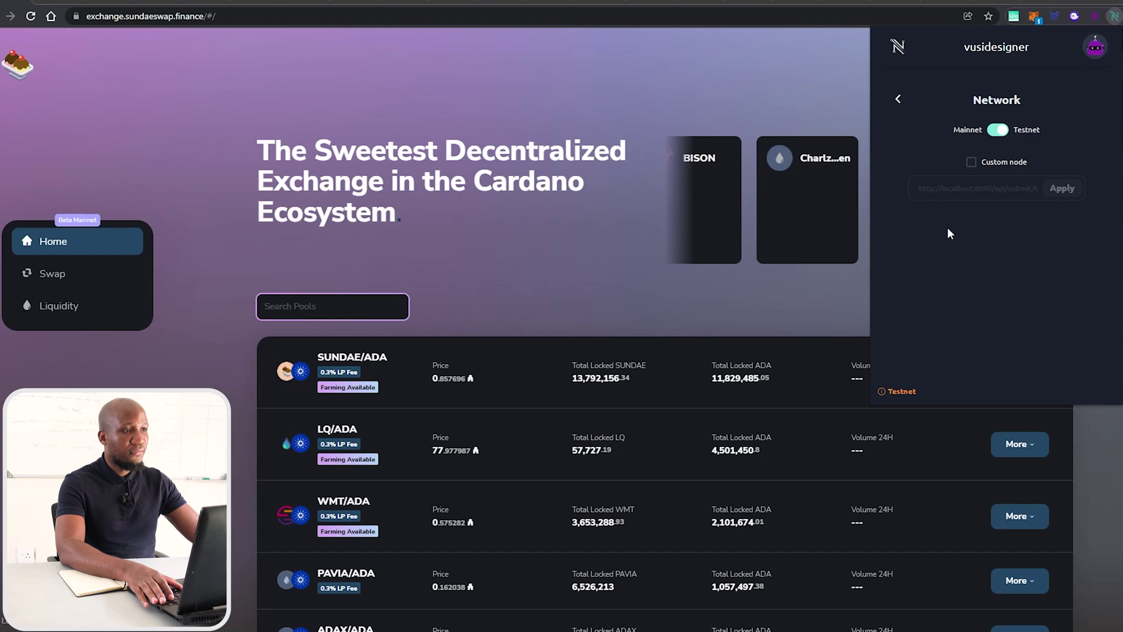
pyautogui.click(999, 132)
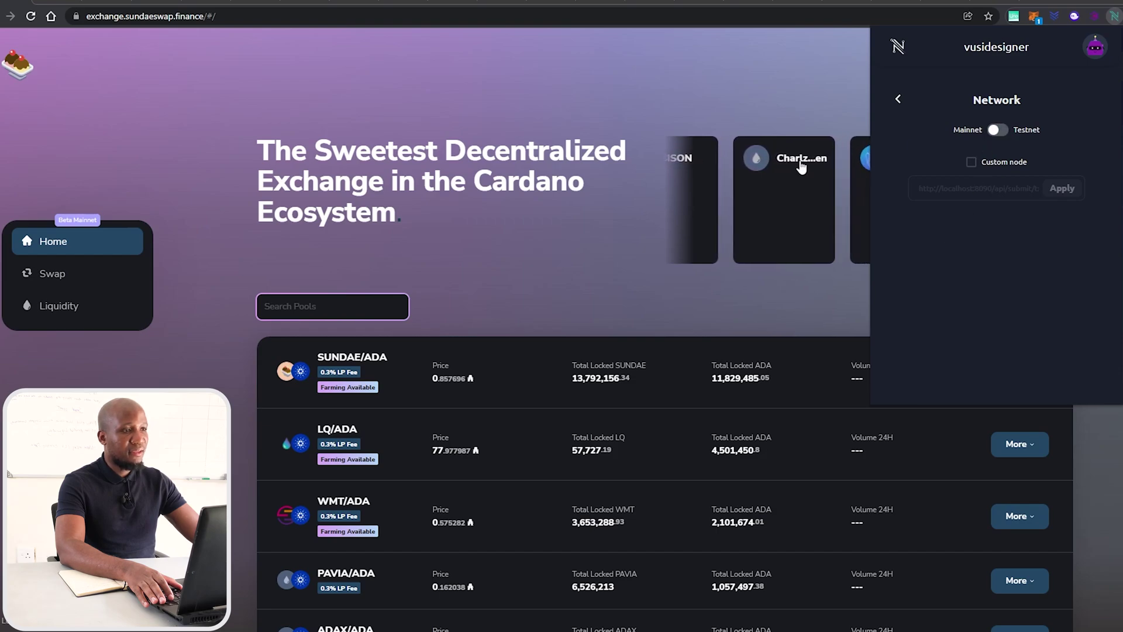
pyautogui.click(898, 99)
pyautogui.click(898, 99)
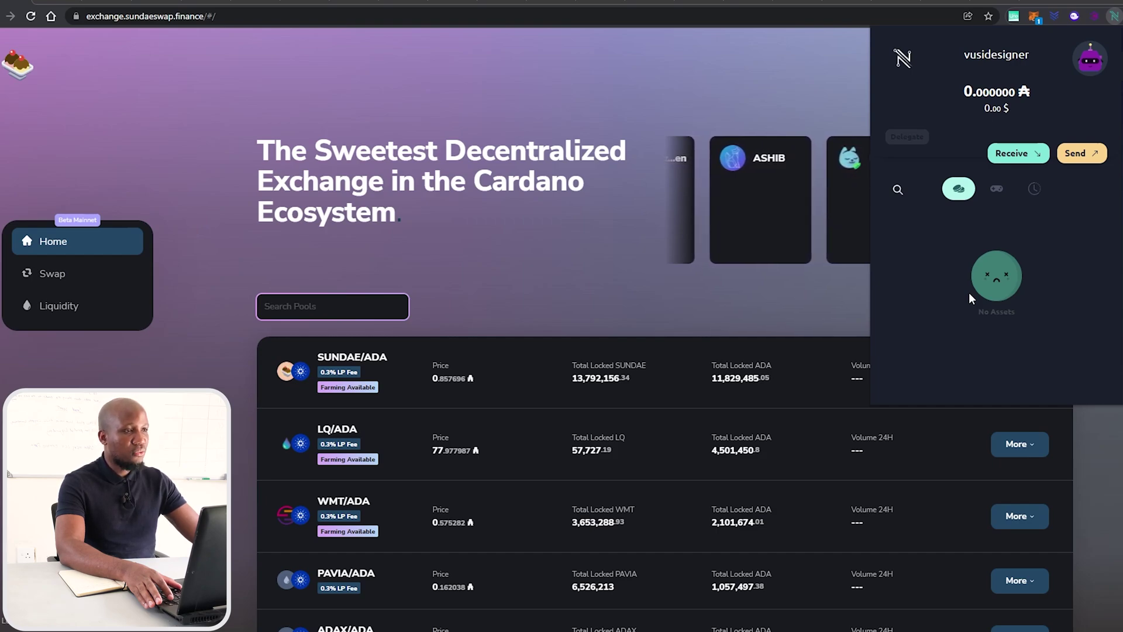
# - Copy Nami's receiving address from its Receive view
pyautogui.click(1016, 155)
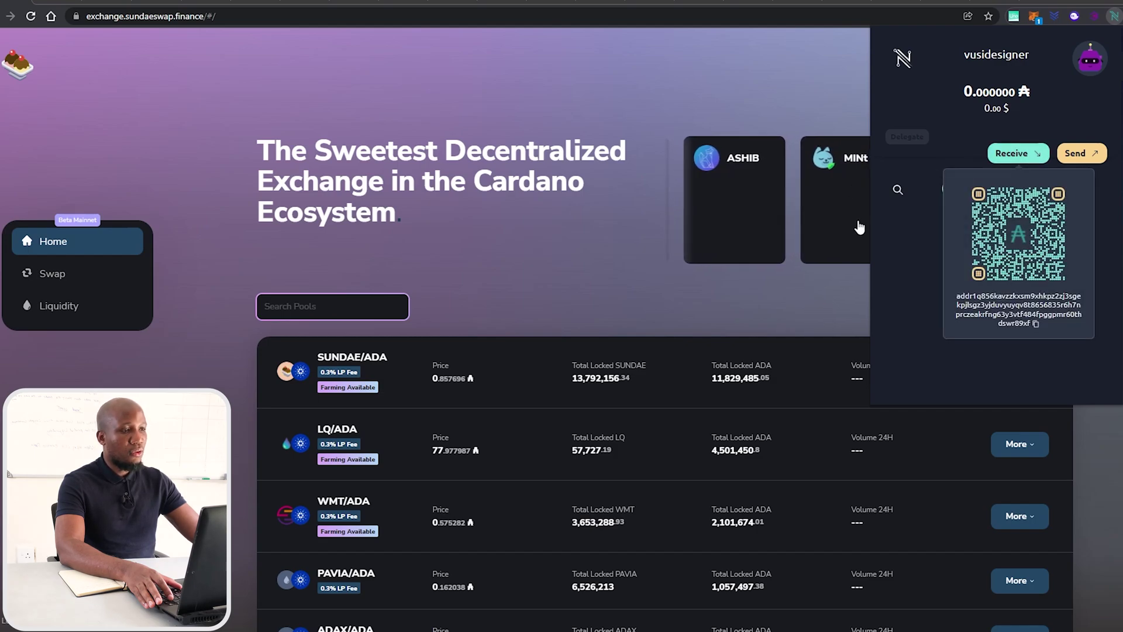
pyautogui.click(1035, 324)
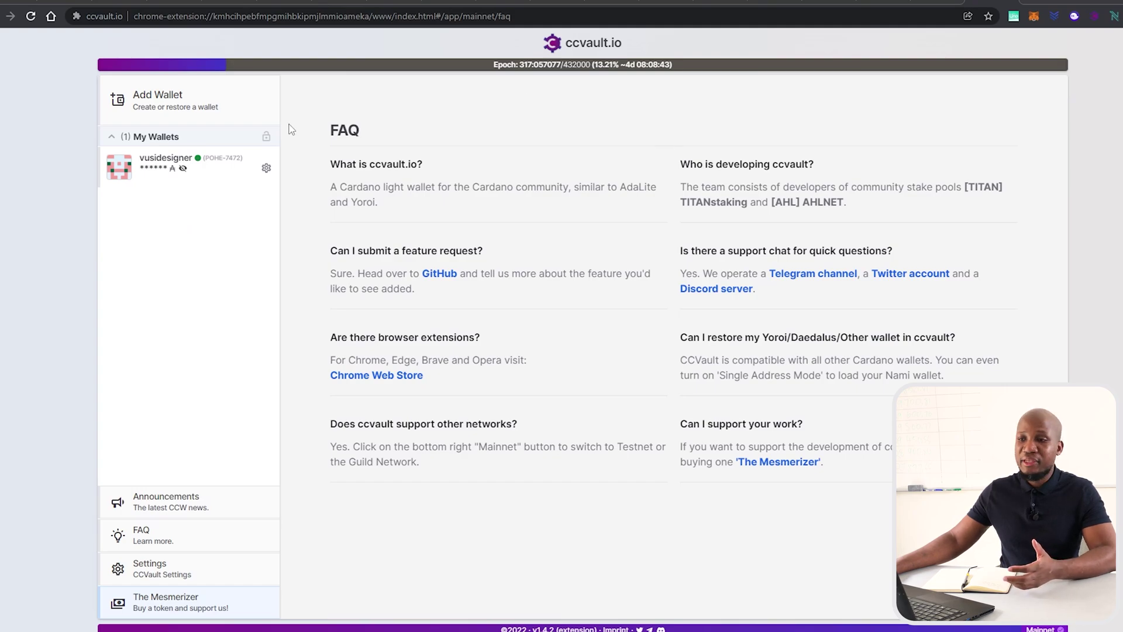
# - Review ccvault.io's add-wallet options and restore-wallet FAQ, then open the wallet's Settings tab
pyautogui.click(174, 103)
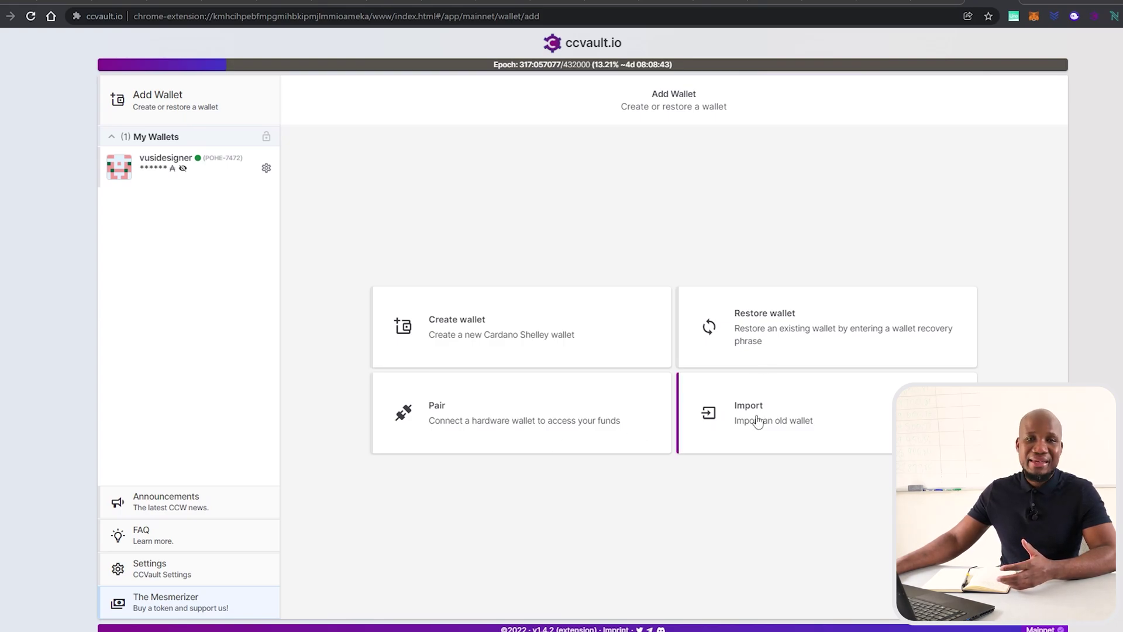
pyautogui.click(153, 538)
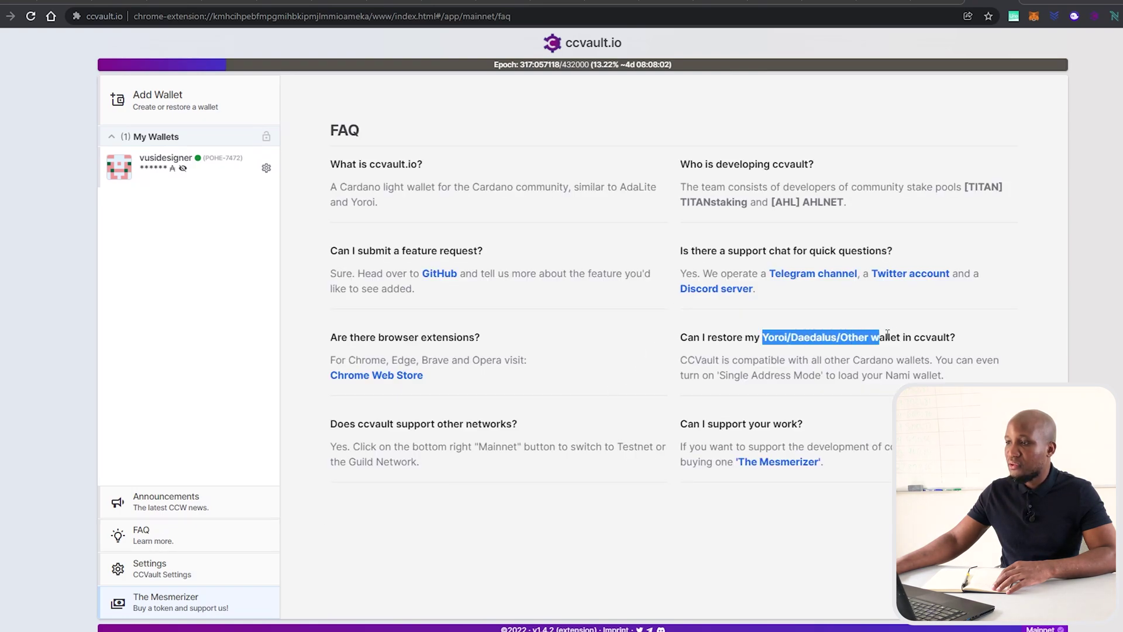
pyautogui.moveTo(935, 331); pyautogui.dragTo(963, 330)
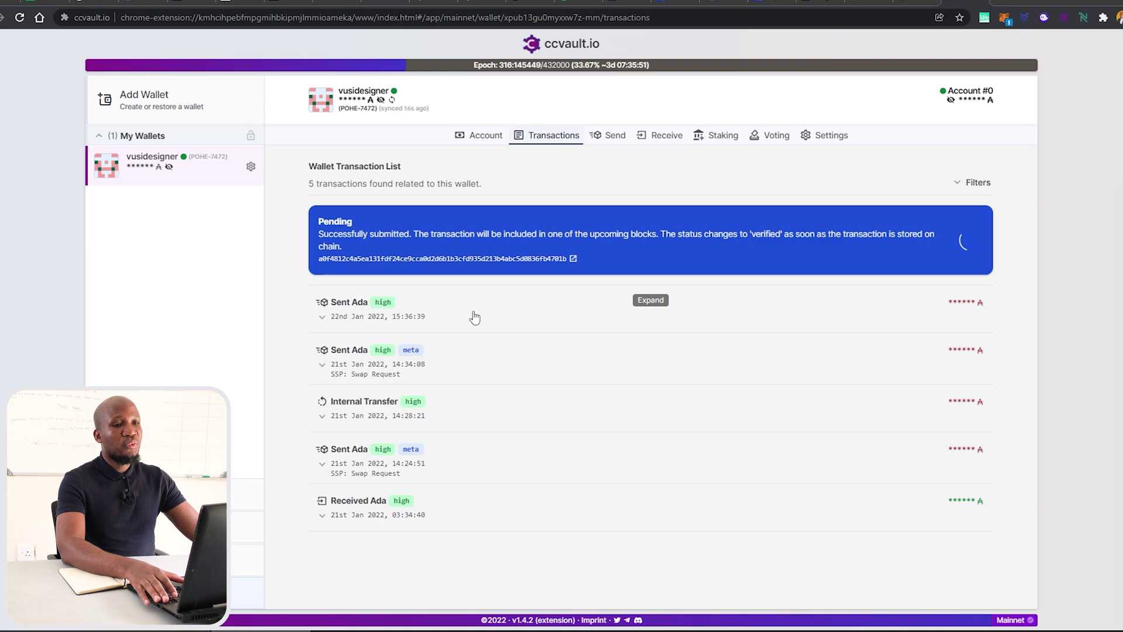
pyautogui.click(833, 137)
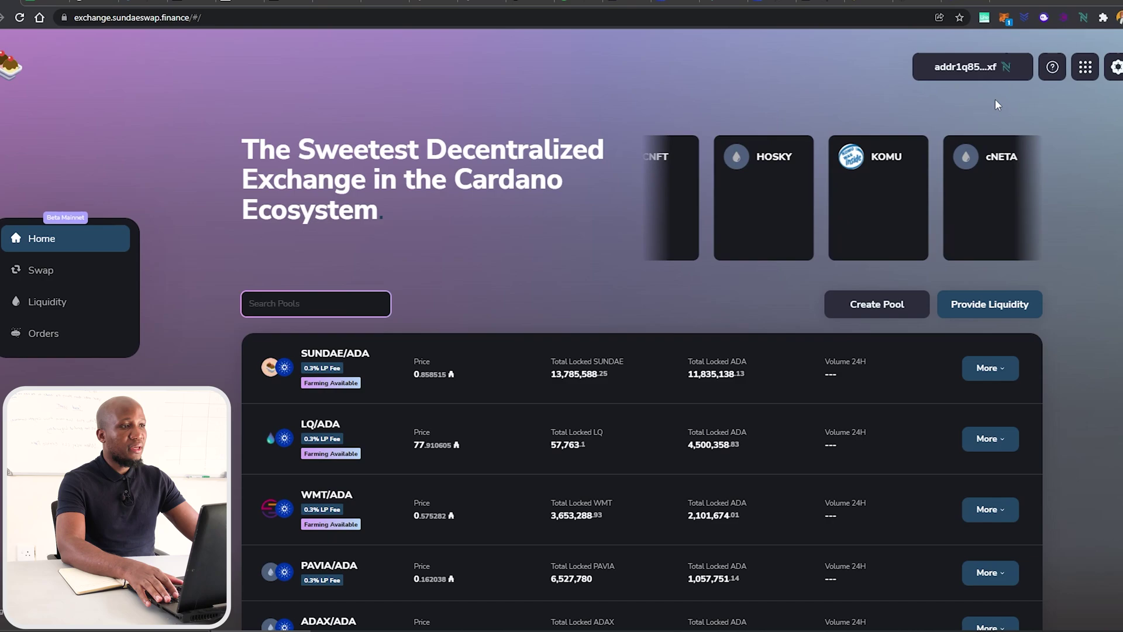
# - Set aside 5 ADA as Nami collateral, entering the wallet password to confirm
pyautogui.click(1083, 17)
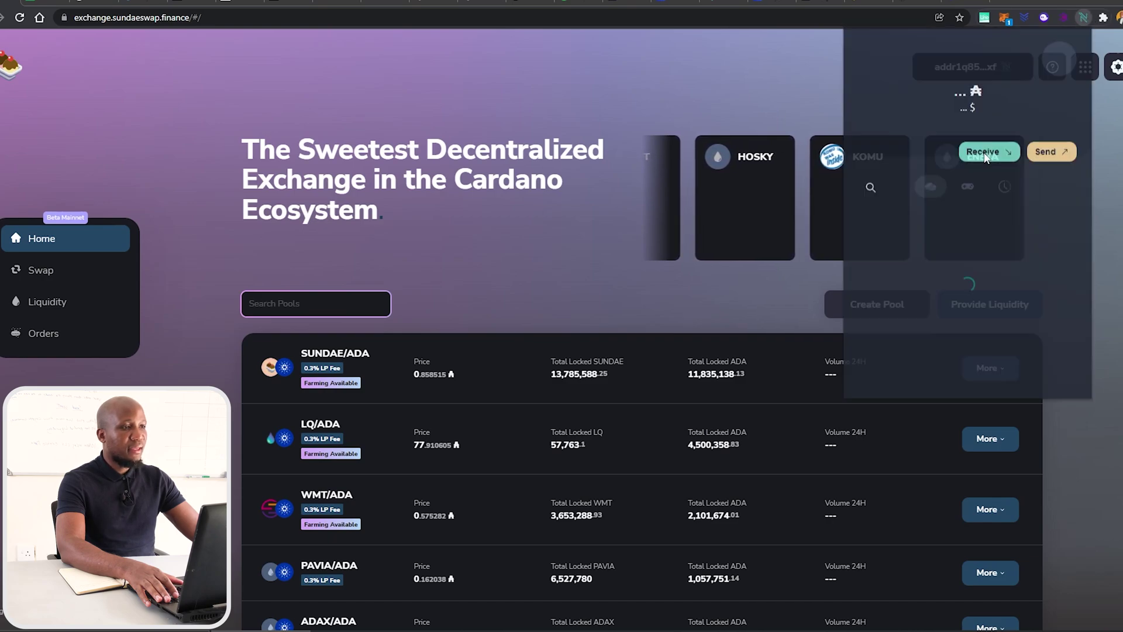
pyautogui.click(1062, 45)
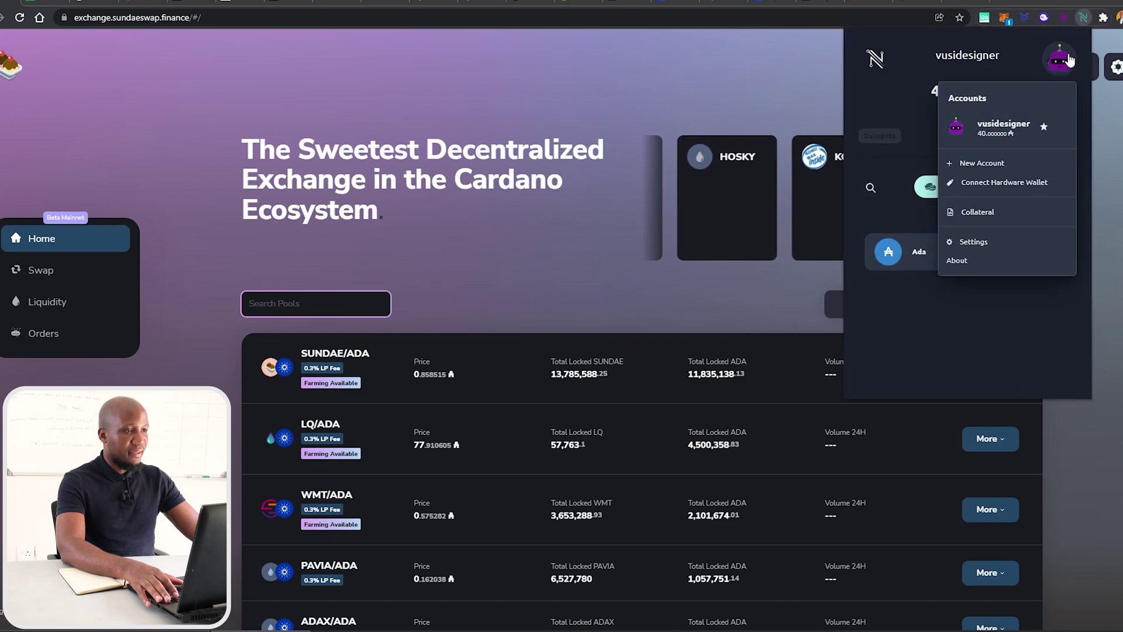
pyautogui.click(971, 218)
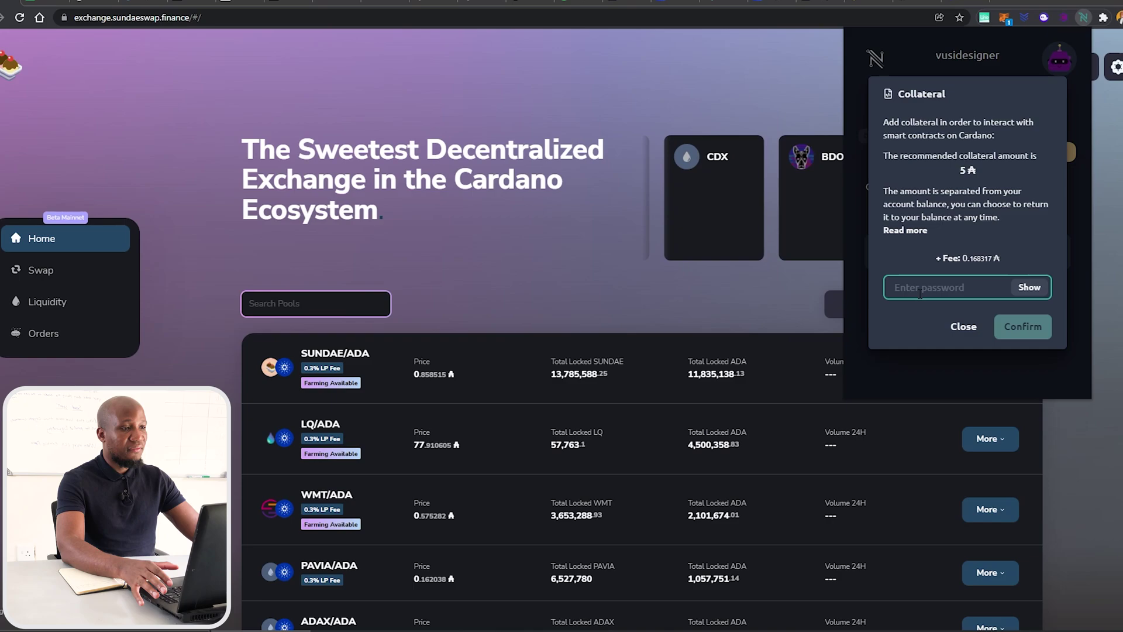
pyautogui.write('****')
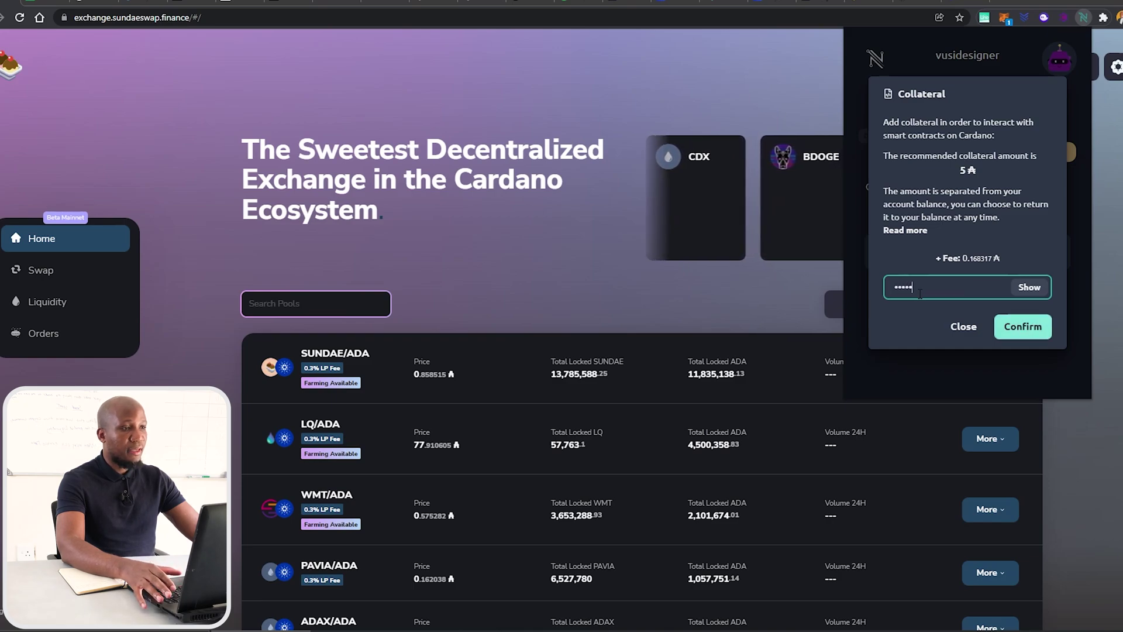
pyautogui.press('BackSpace')
pyautogui.press('BackSpace')
pyautogui.press('BackSpace')
pyautogui.press('BackSpace')
pyautogui.hotkey('ctrl', 'v')
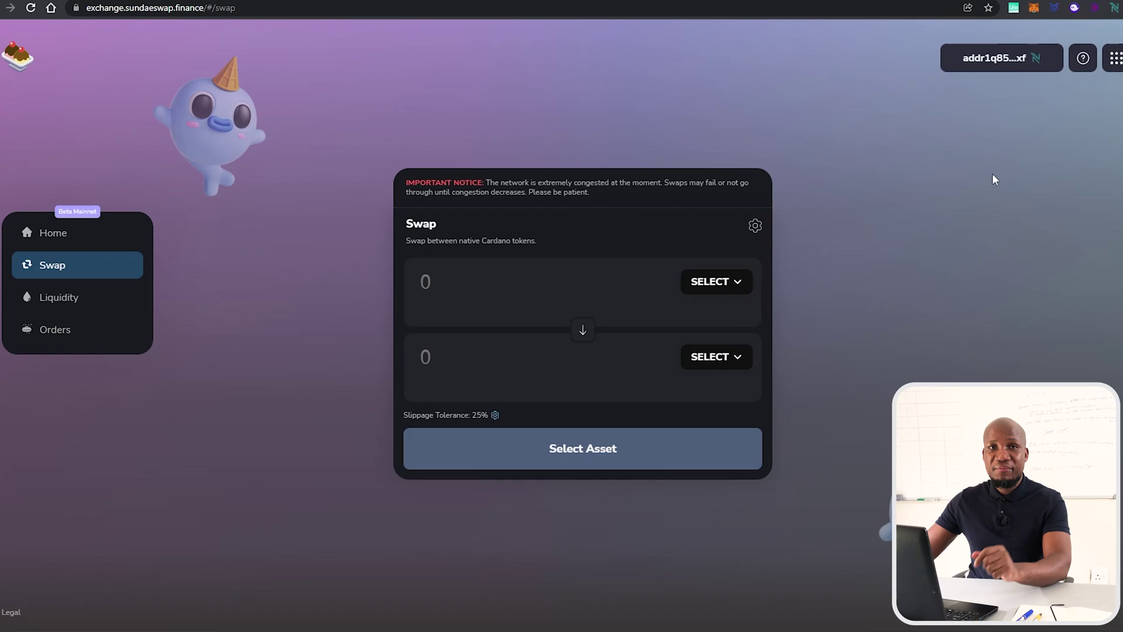
# - Disconnect Nami from SundaeSwap and try connecting ccvault.io instead
pyautogui.click(1009, 62)
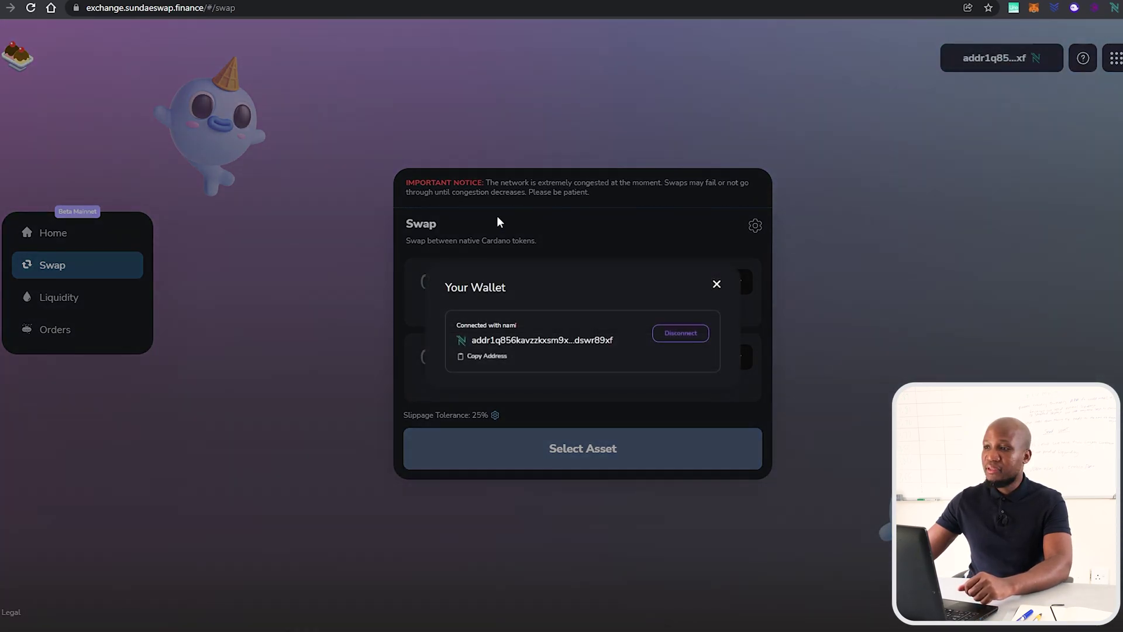
pyautogui.click(679, 341)
pyautogui.click(1016, 70)
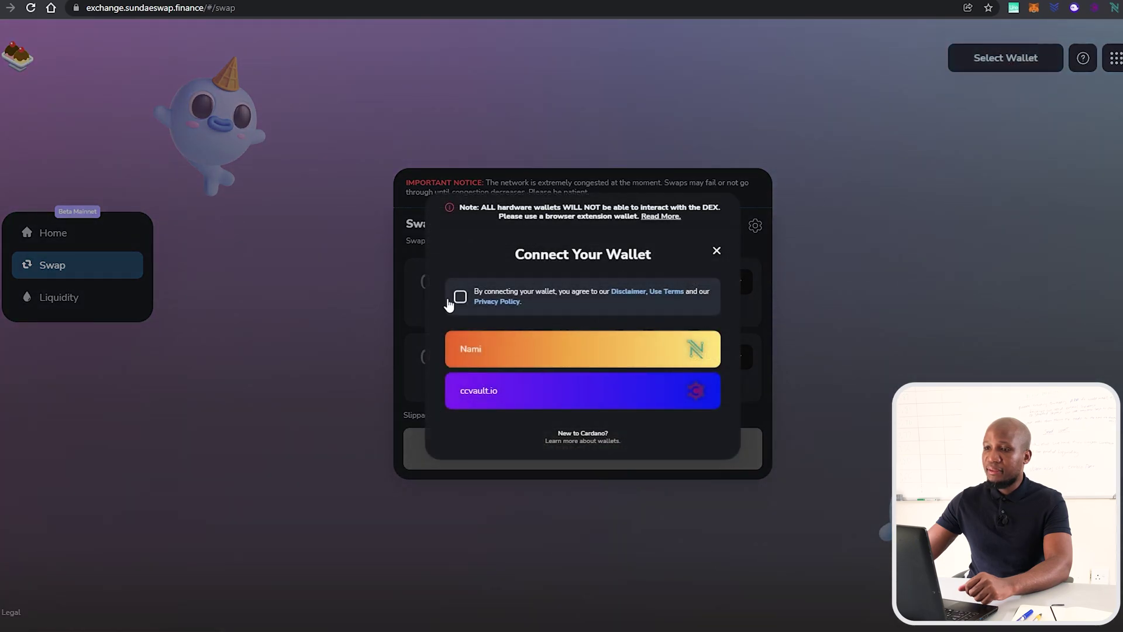
pyautogui.click(476, 398)
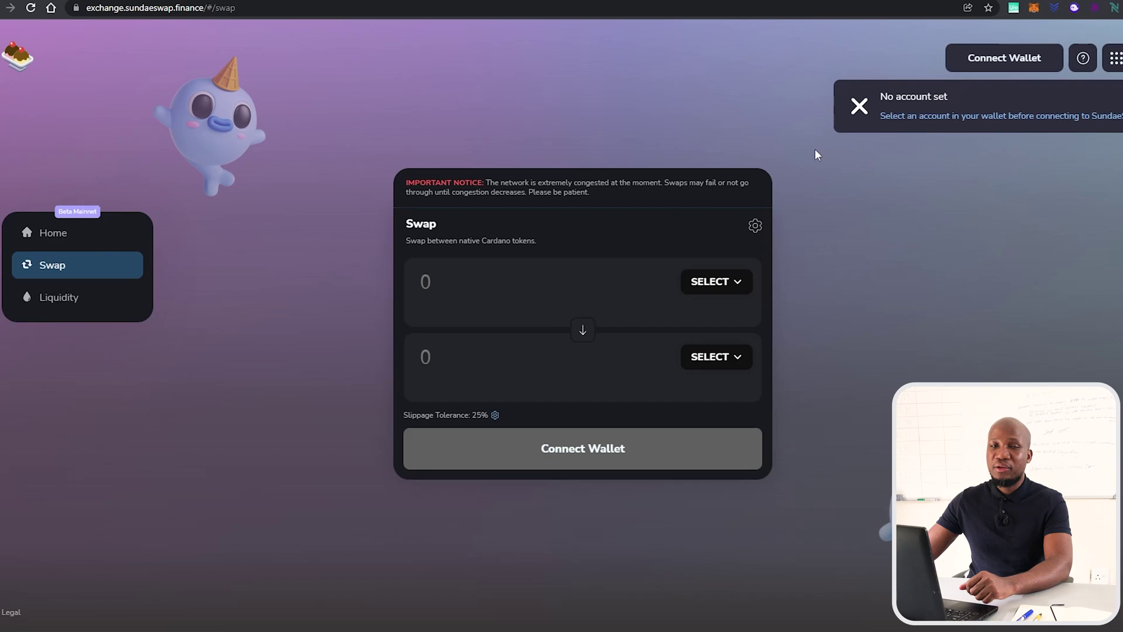
# - Retry the ccvault.io connection, then move to the ccvault.io wallet tab
pyautogui.click(990, 57)
pyautogui.click(977, 71)
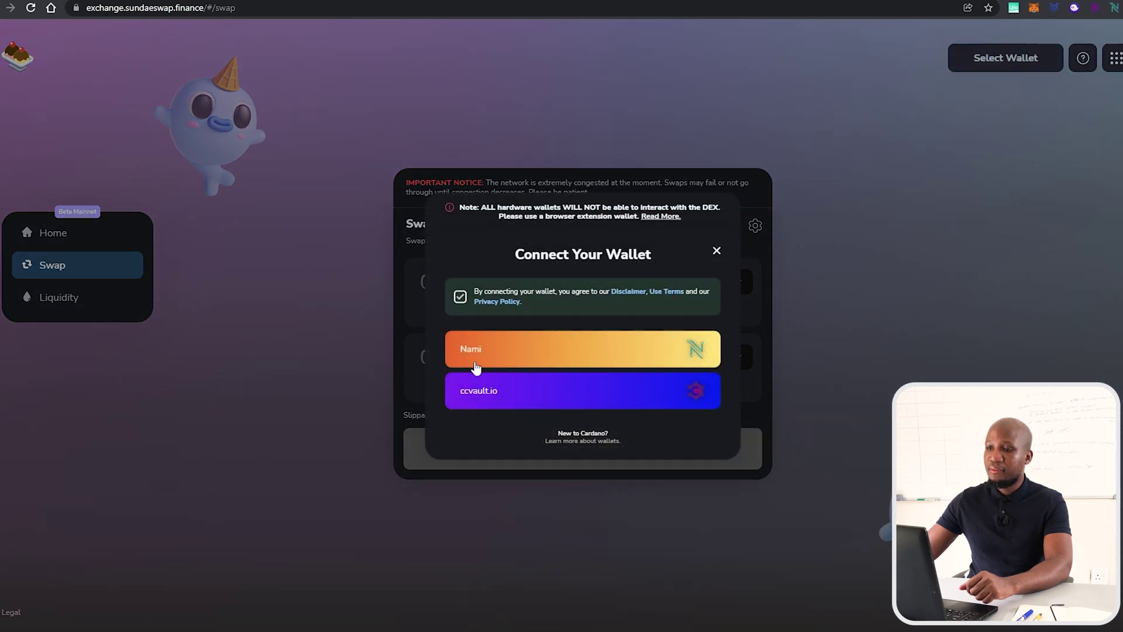
pyautogui.click(474, 397)
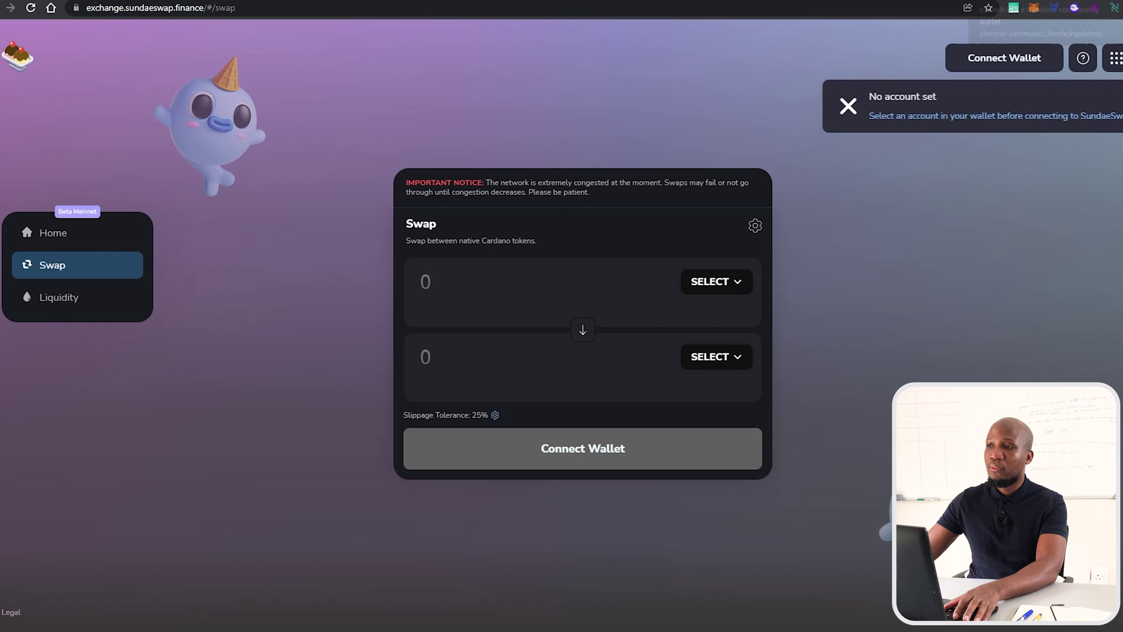
pyautogui.hotkey('ctrl', 'Tab')
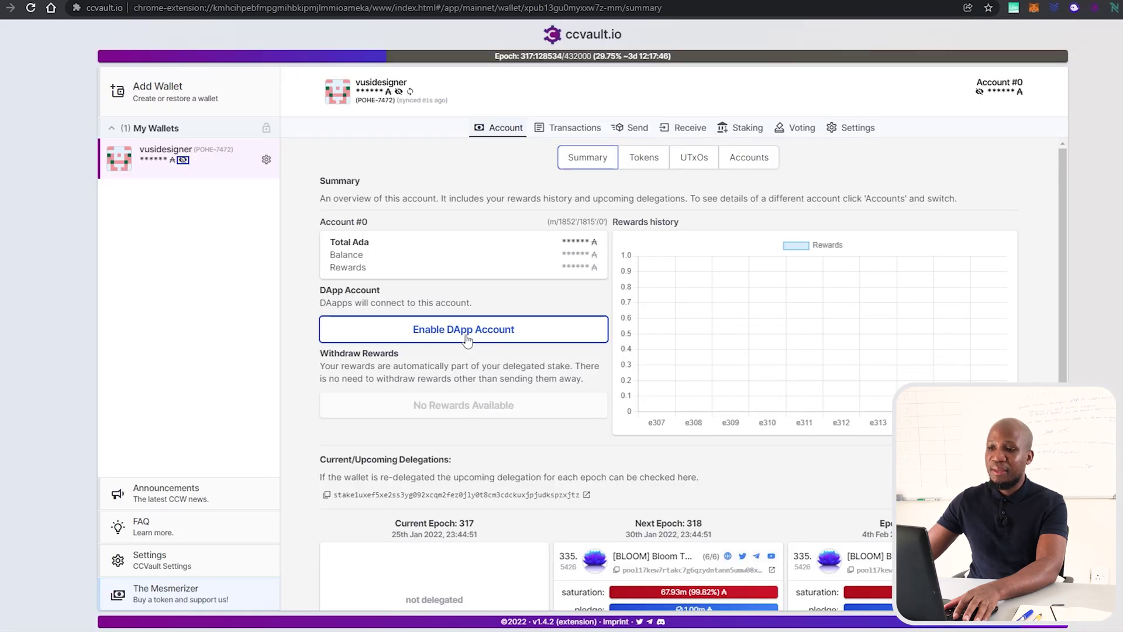
# - Enable ccvault.io's Account #0 as the DApp account
pyautogui.click(475, 339)
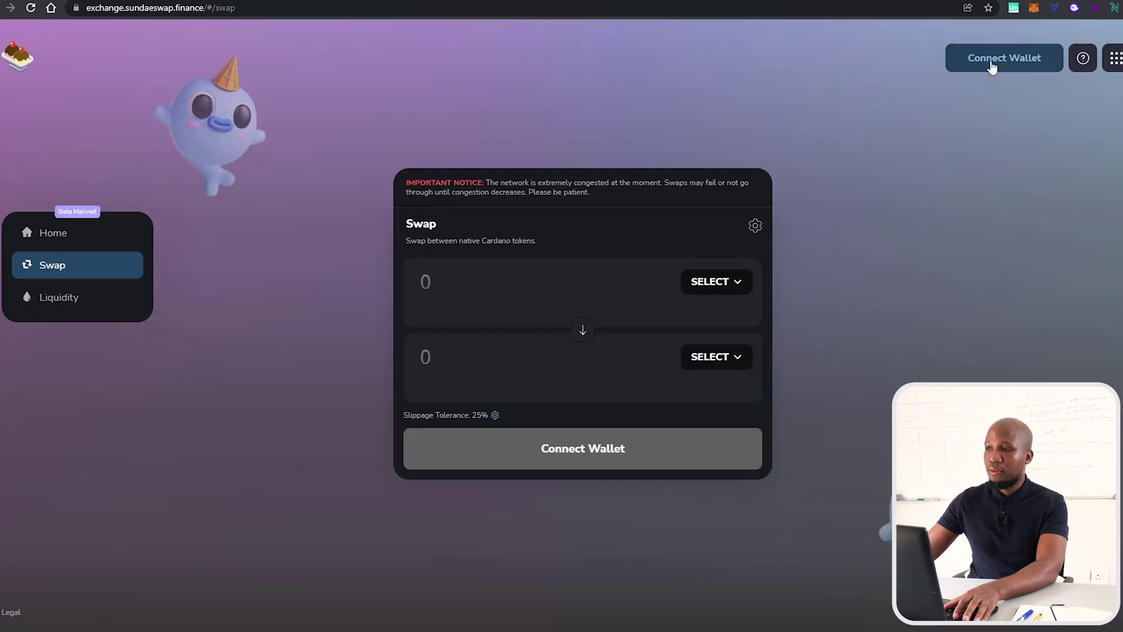
# - Connect ccvault.io and order a swap of 5 ADA for WMT
pyautogui.click(994, 63)
pyautogui.click(472, 379)
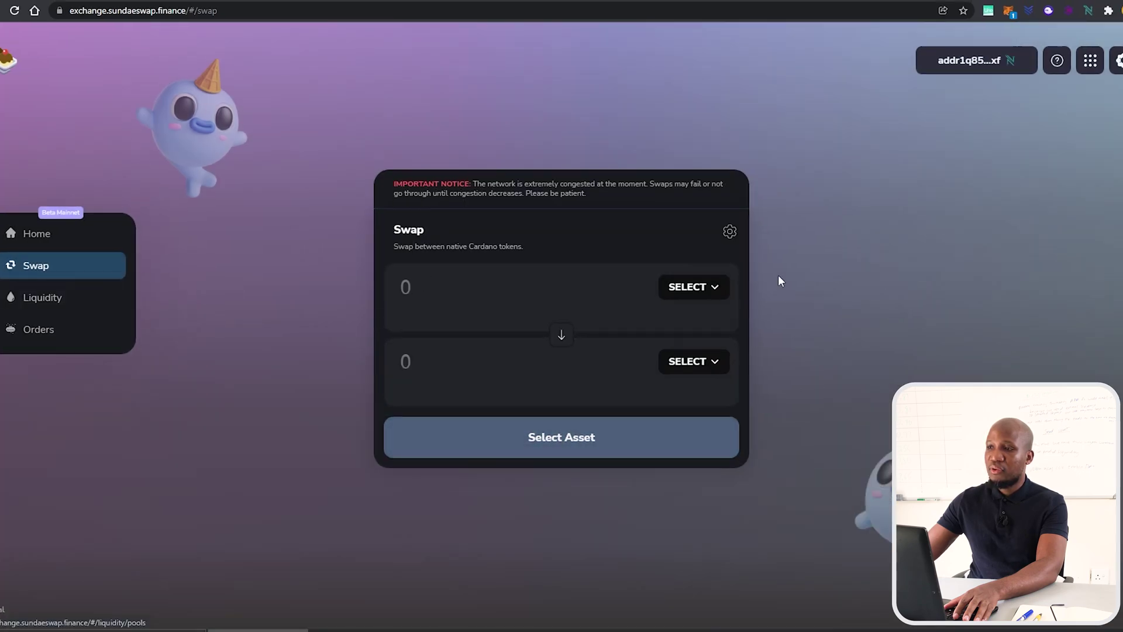
pyautogui.click(692, 286)
pyautogui.click(463, 363)
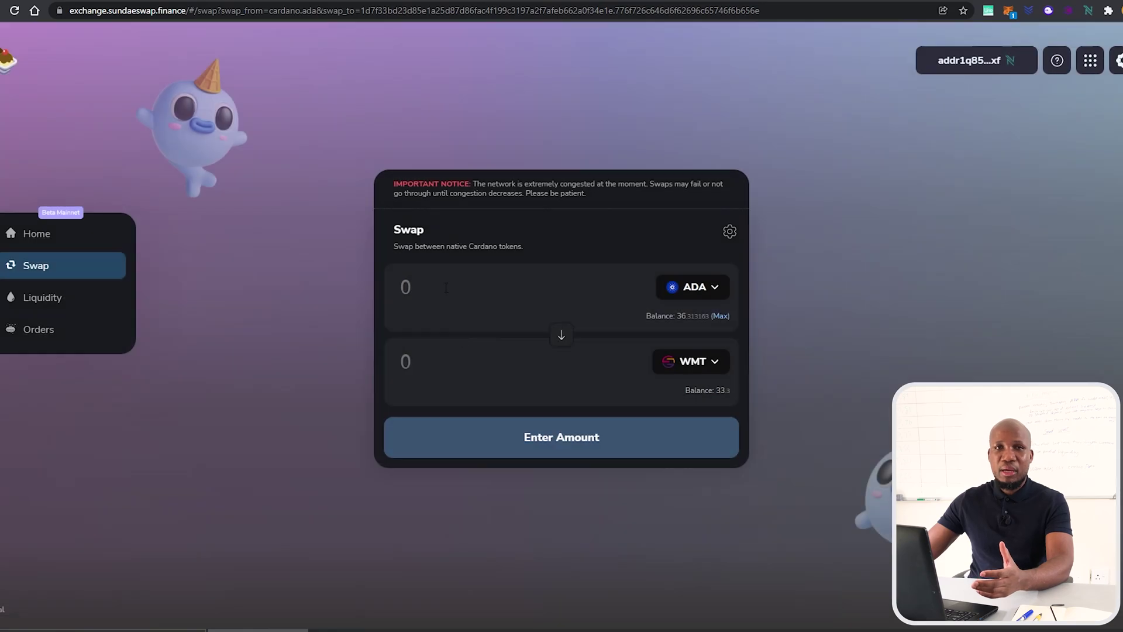
pyautogui.write('5')
pyautogui.click(562, 449)
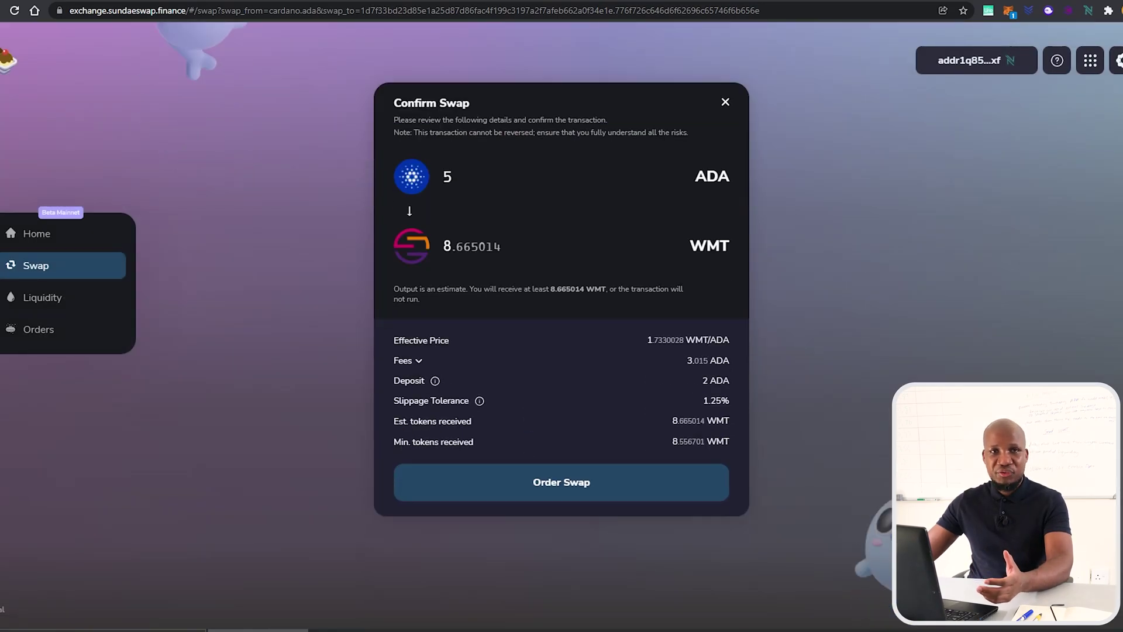
pyautogui.click(546, 485)
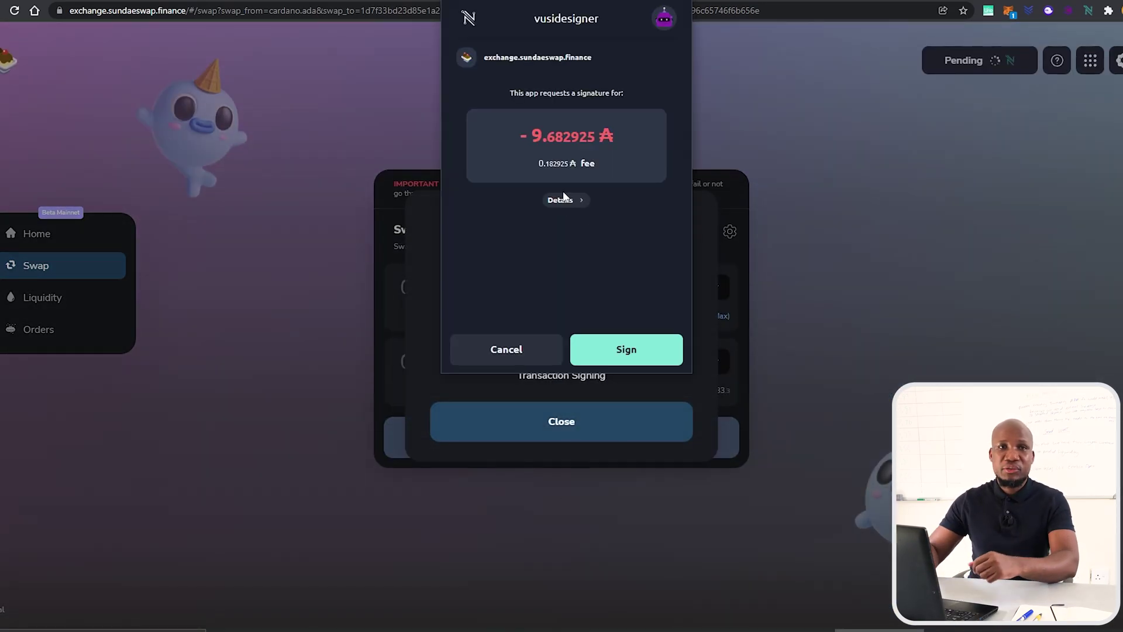
# - Sign the swap with the wallet password and set slippage tolerance to 10%
pyautogui.click(626, 349)
pyautogui.write('••••••••••••')
pyautogui.press('Return')
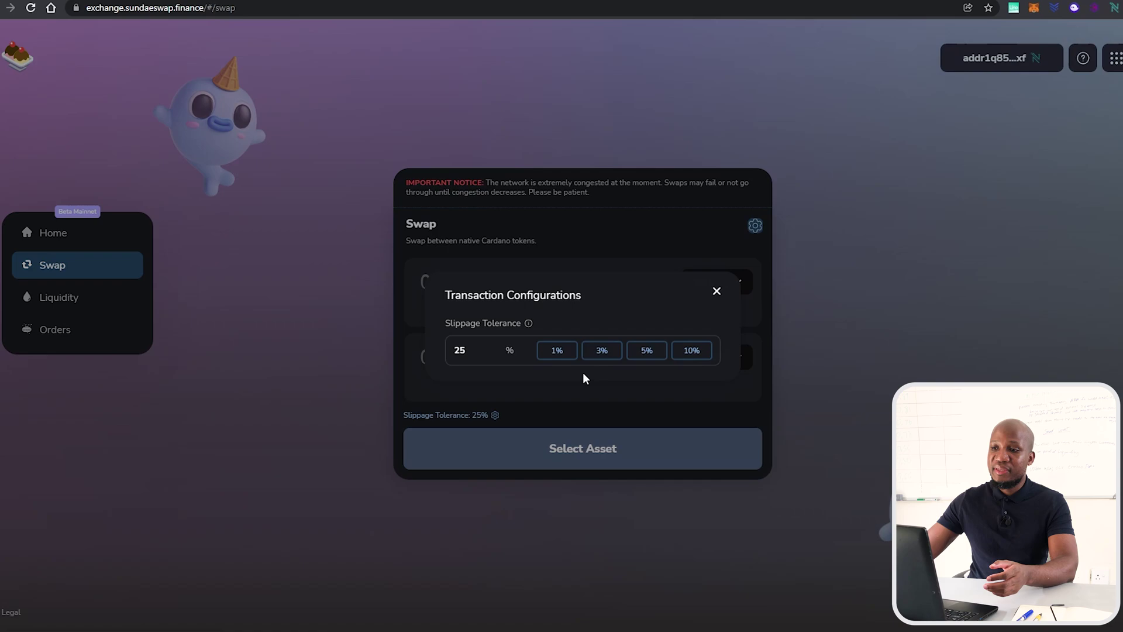
pyautogui.click(690, 358)
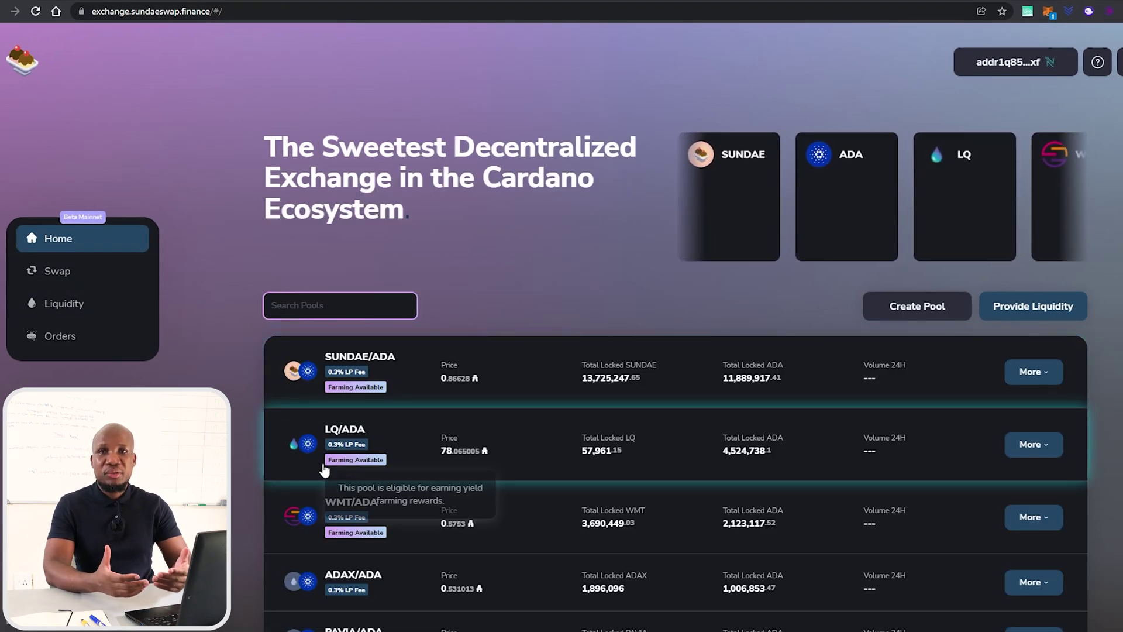
# - Expand the WMT/ADA pool details and enter 30 WMT in its liquidity deposit form
pyautogui.click(319, 512)
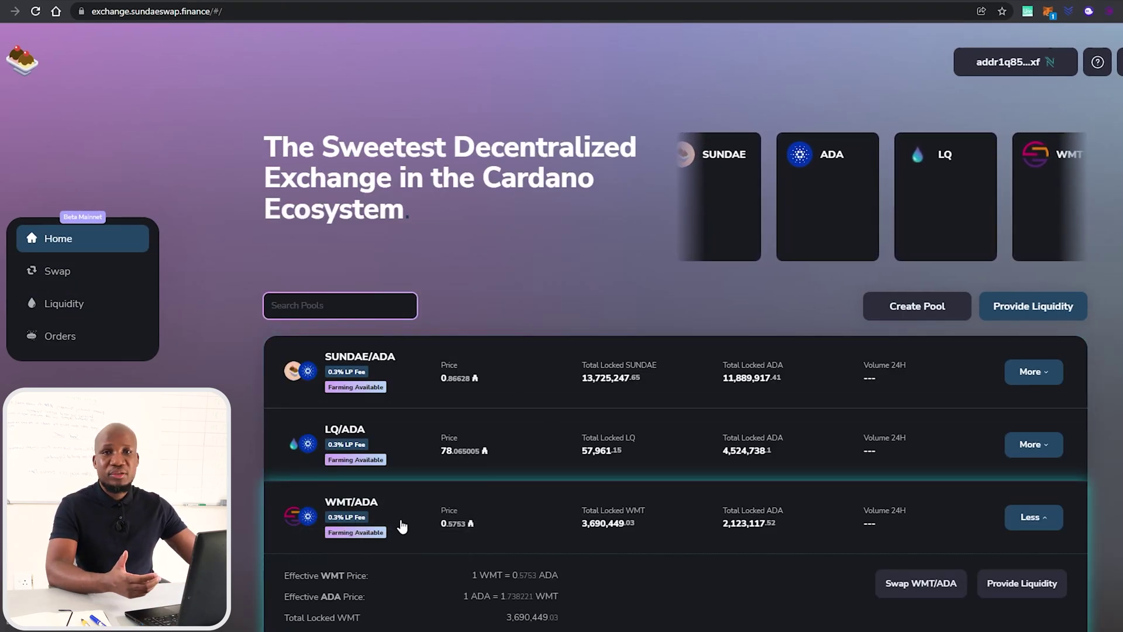
pyautogui.click(342, 510)
pyautogui.click(351, 510)
pyautogui.scroll(-1, 623, 366)
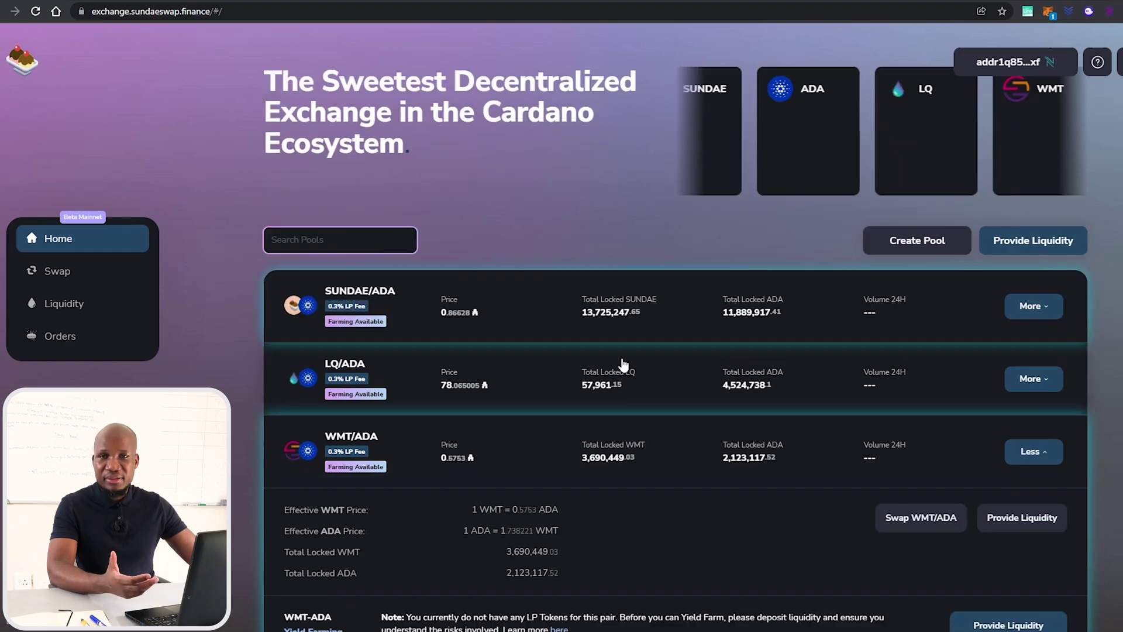
pyautogui.scroll(-3, 623, 365)
pyautogui.click(1021, 287)
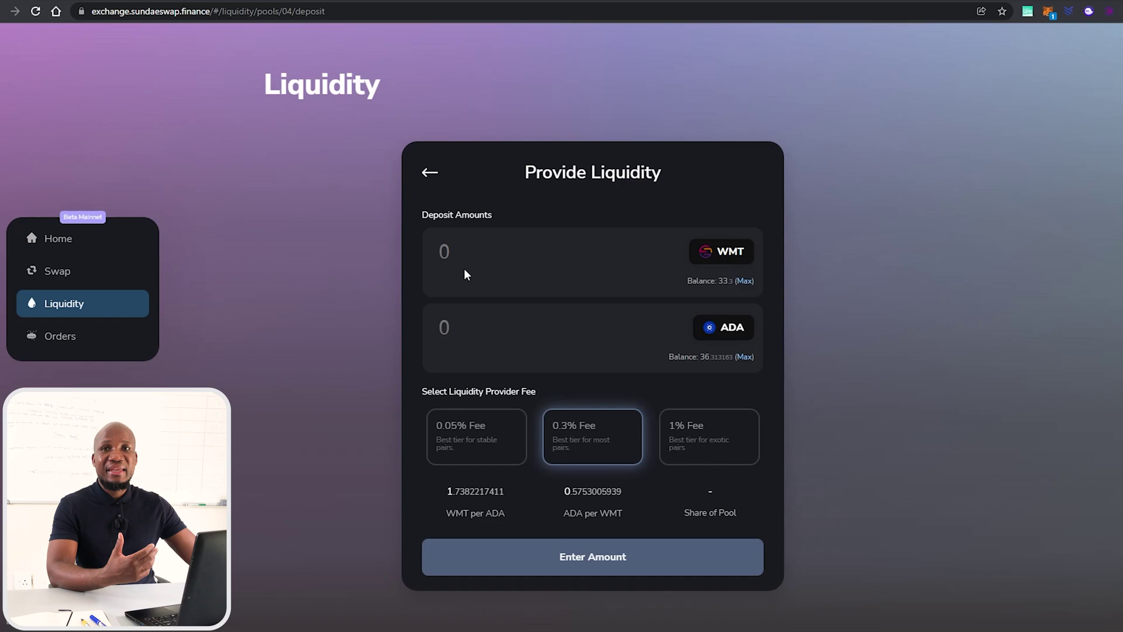
pyautogui.click(466, 273)
pyautogui.write('30')
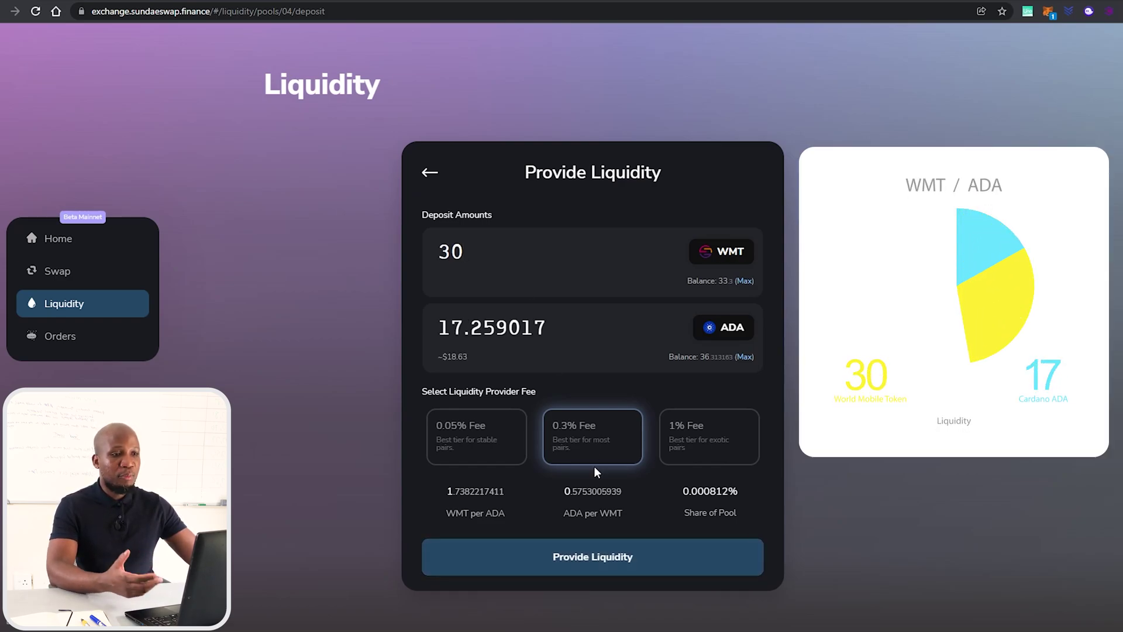
# - Order the 30 WMT / 17.259017 ADA deposit and sign it with the wallet password
pyautogui.click(580, 562)
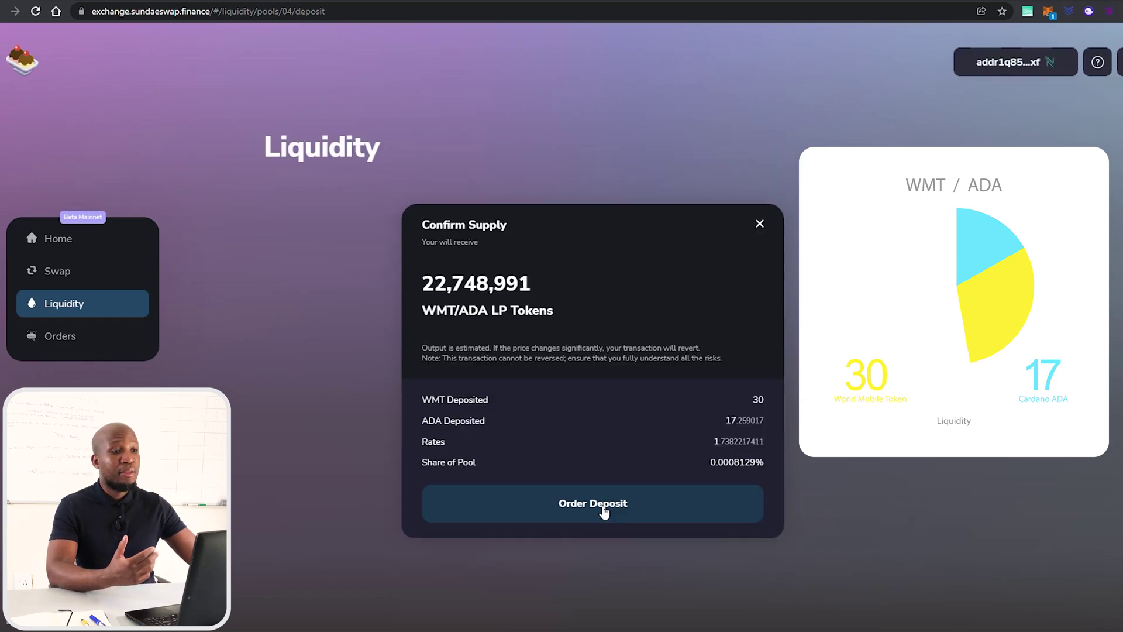
pyautogui.click(604, 512)
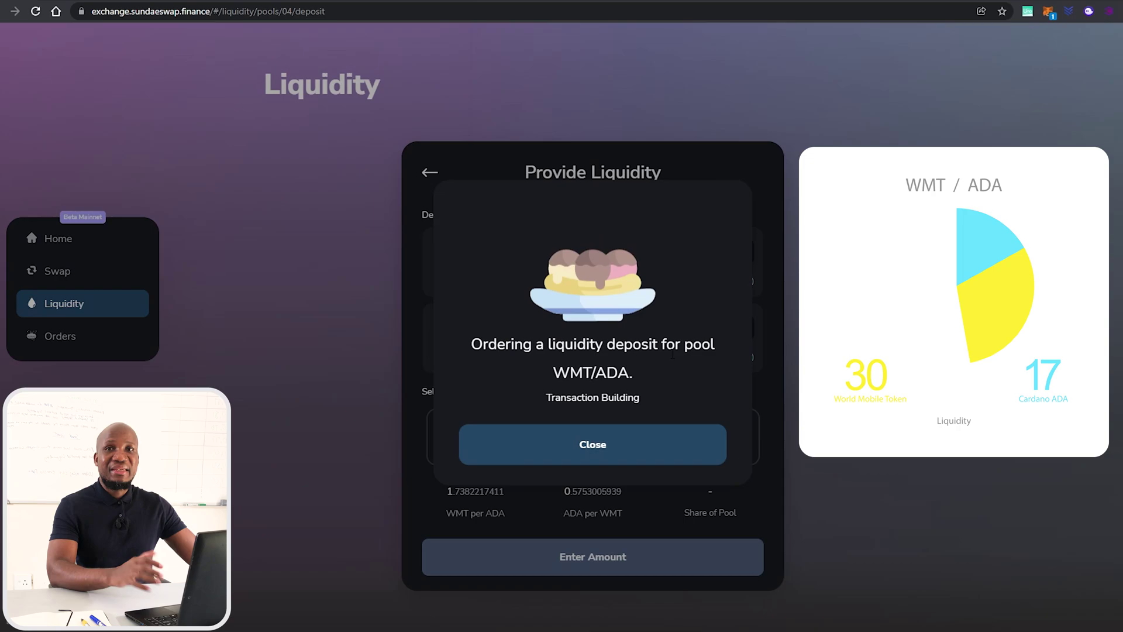
pyautogui.click(649, 376)
pyautogui.write('•••••')
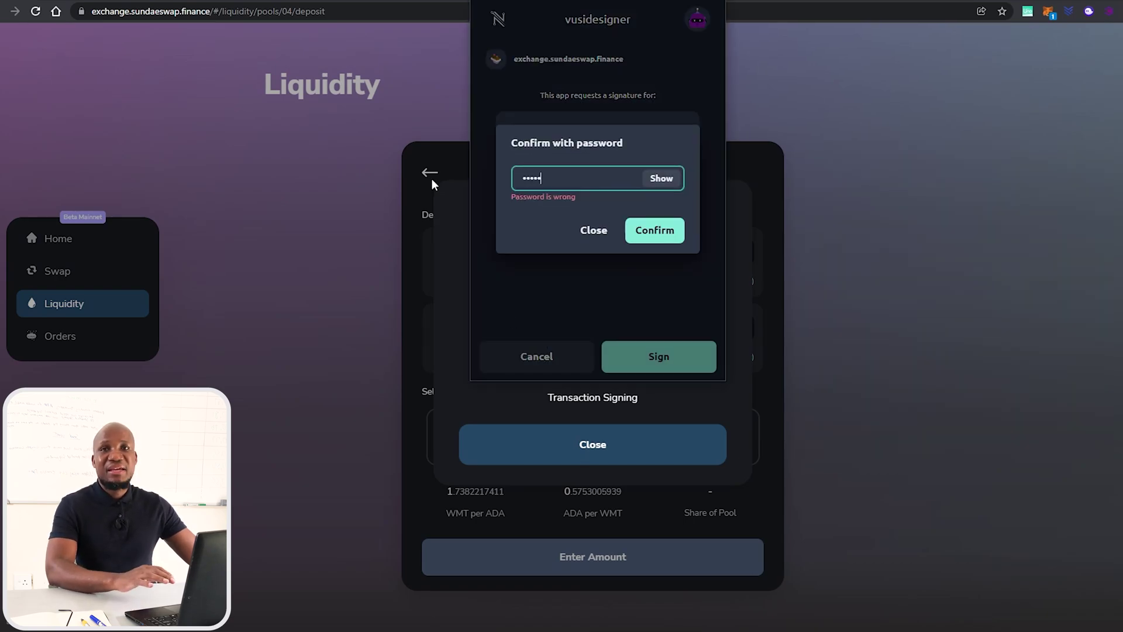
pyautogui.write('••••••••')
pyautogui.click(665, 234)
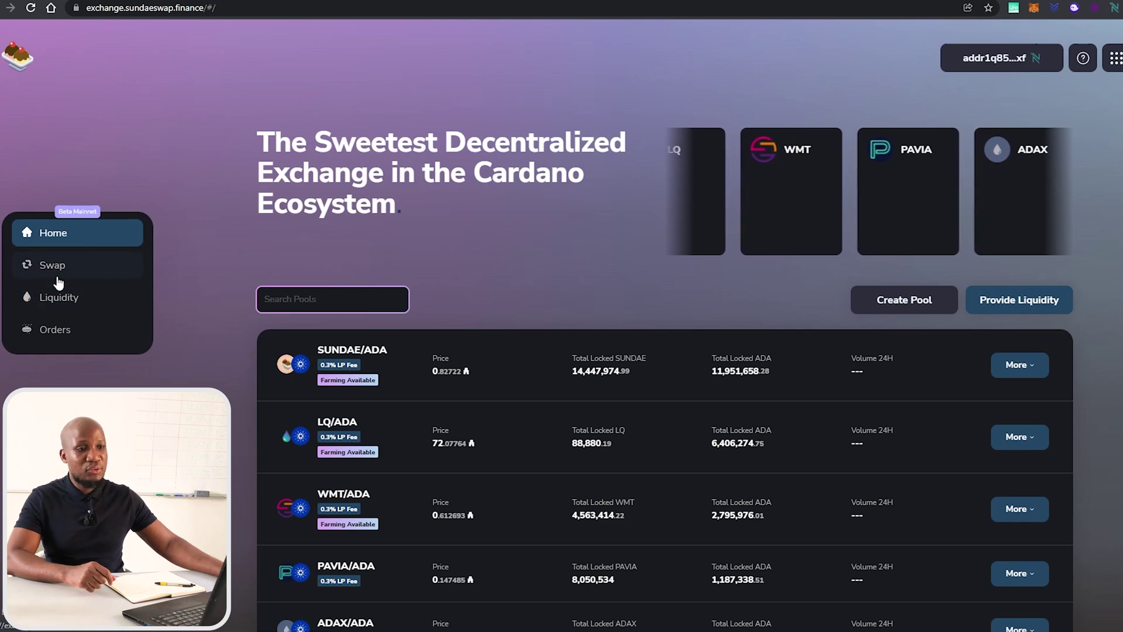
# - Check the Swap page's slippage setting, then view Orders showing the open swap and completed deposit
pyautogui.click(73, 274)
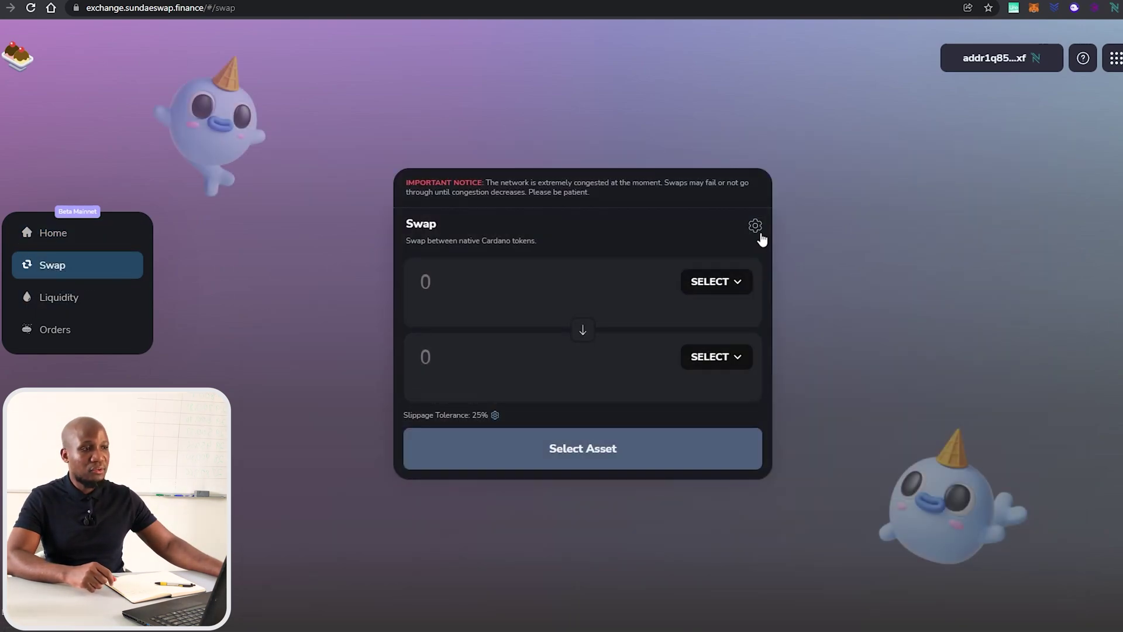
pyautogui.click(757, 228)
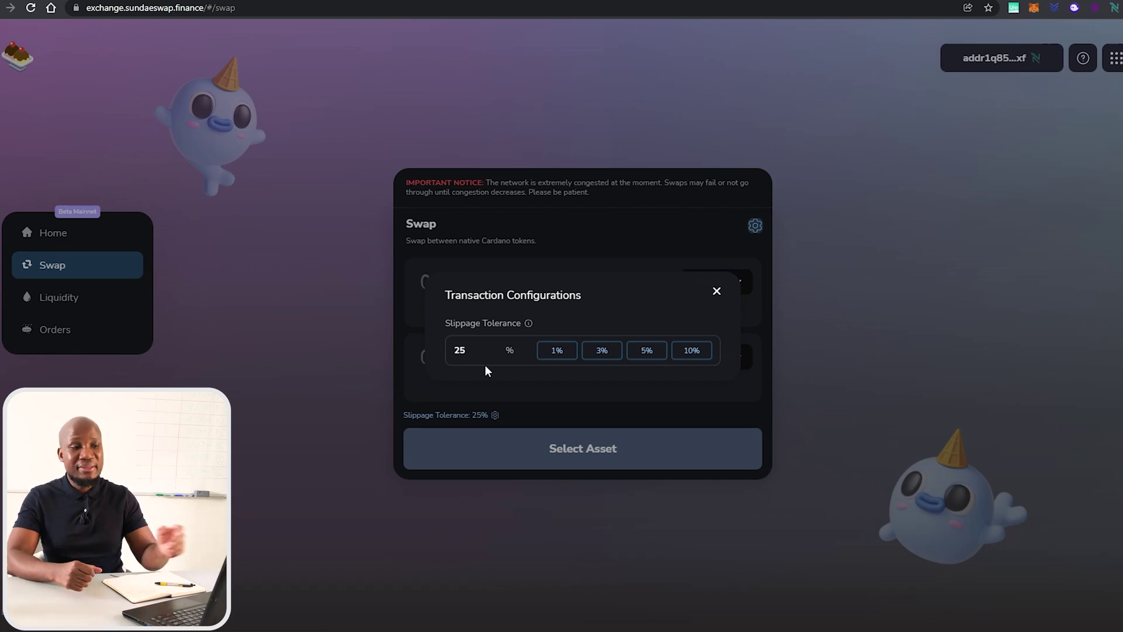
pyautogui.click(58, 330)
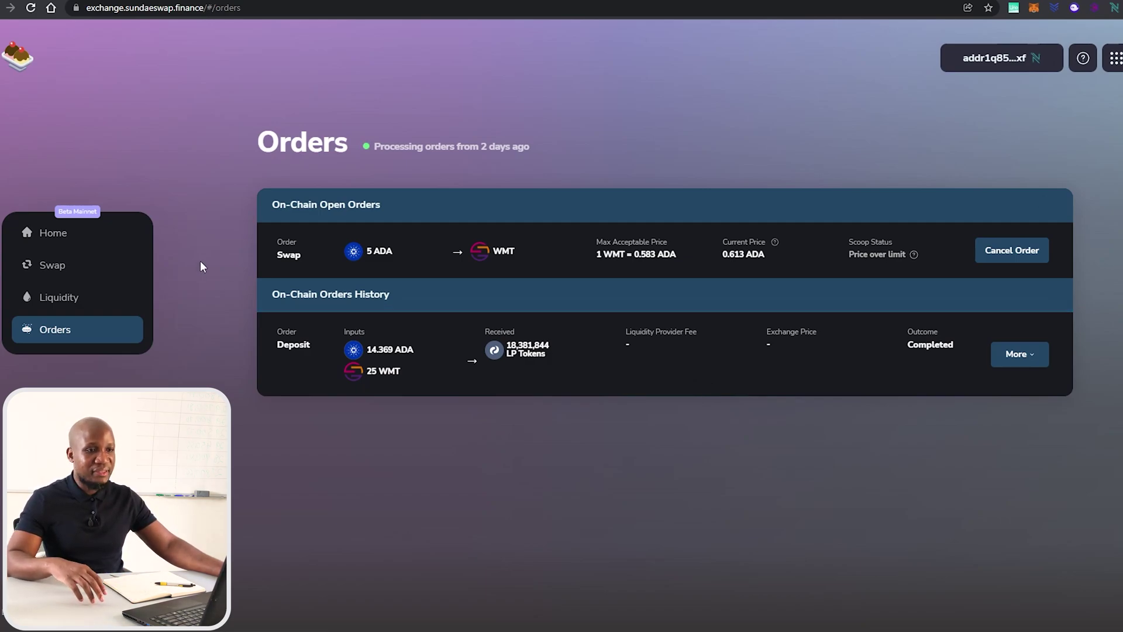
# - From the home page, expand the WMT/ADA pool and open your liquidity position in it
pyautogui.click(70, 232)
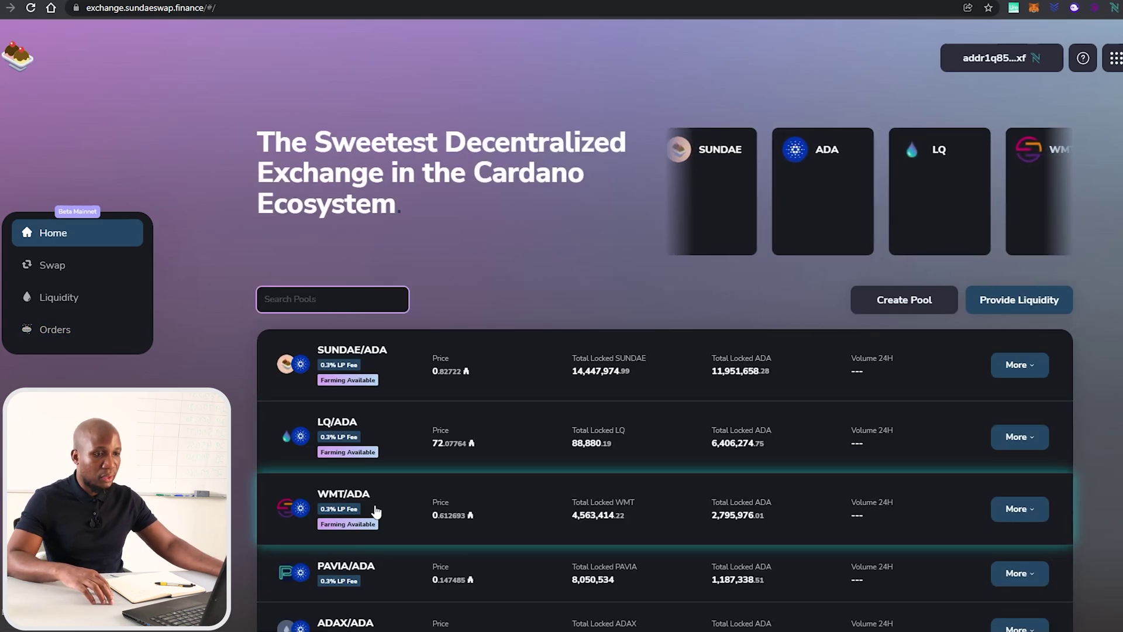
pyautogui.moveTo(369, 533)
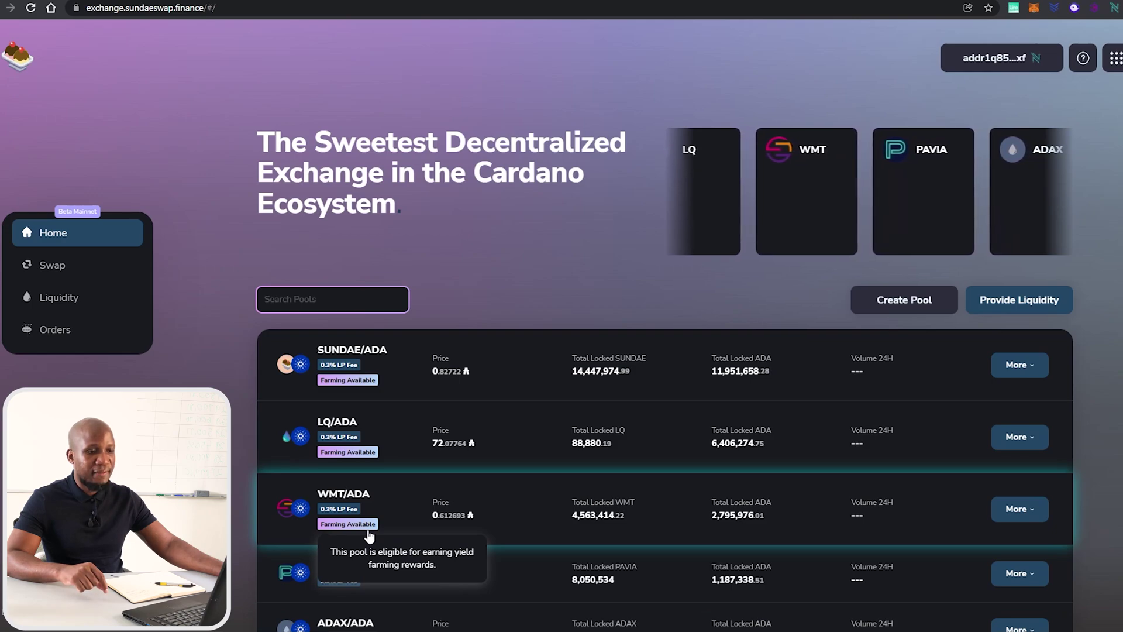
pyautogui.click(1016, 514)
pyautogui.scroll(-5, 550, 377)
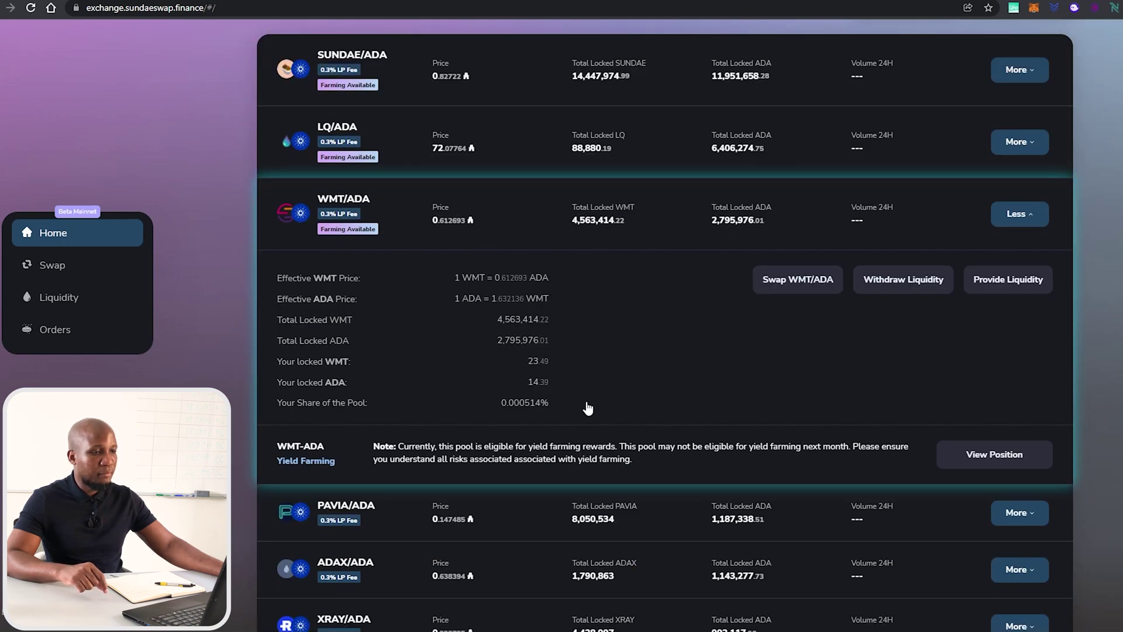
pyautogui.click(1025, 462)
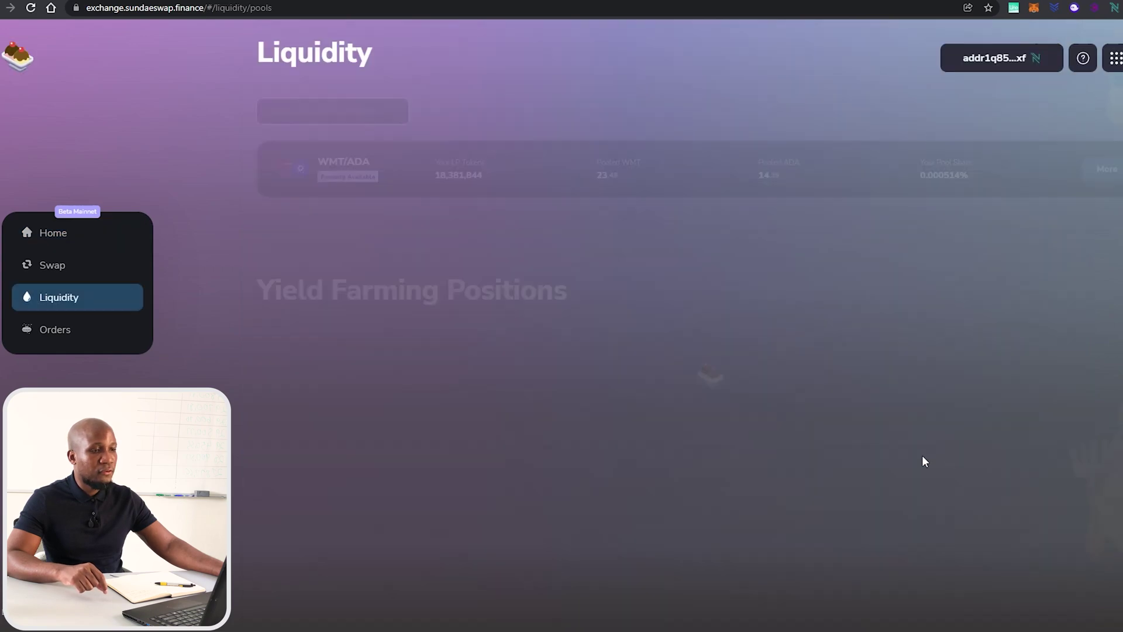
pyautogui.scroll(-1, 1080, 293)
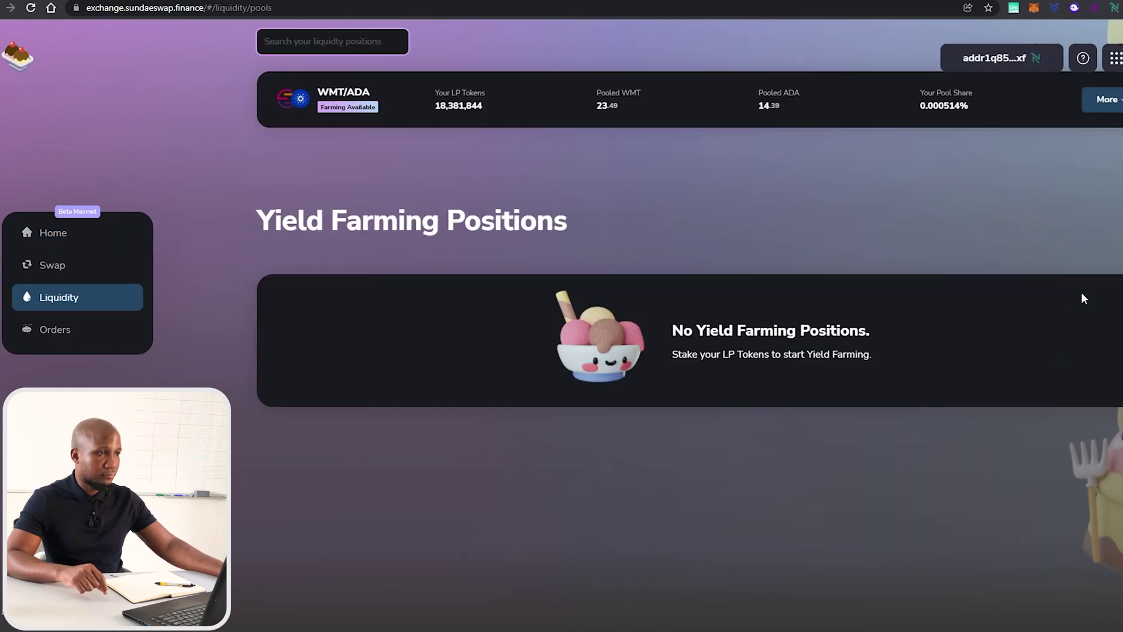
pyautogui.scroll(3, 778, 415)
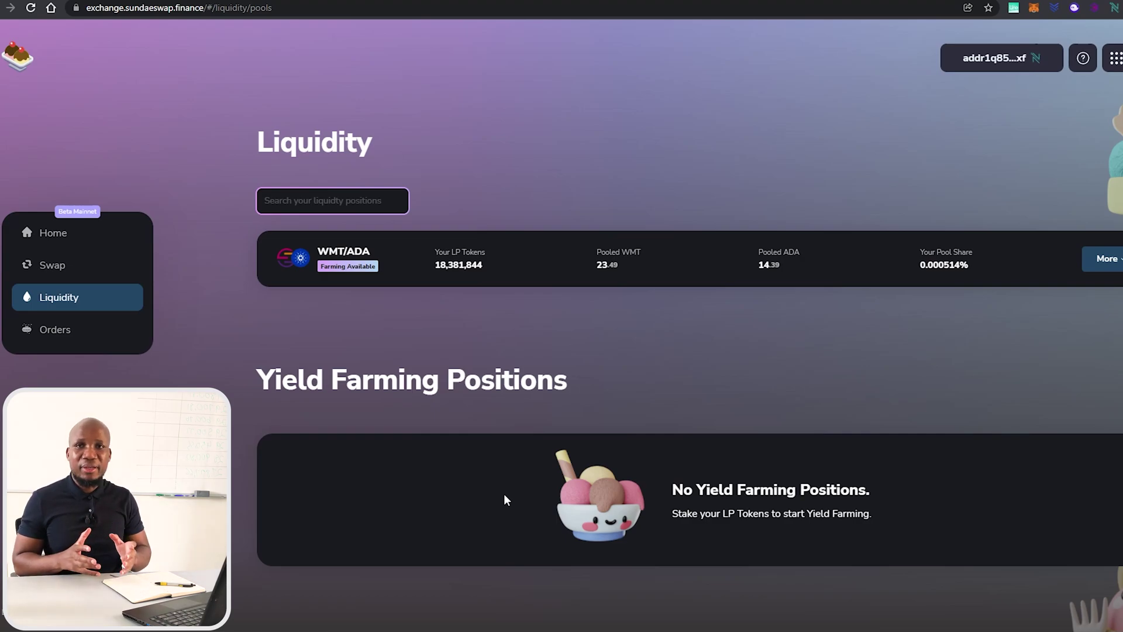
# - Review the wallet's token balances, then expand the WMT/ADA position with its 18,381,844 LP tokens
pyautogui.click(1114, 7)
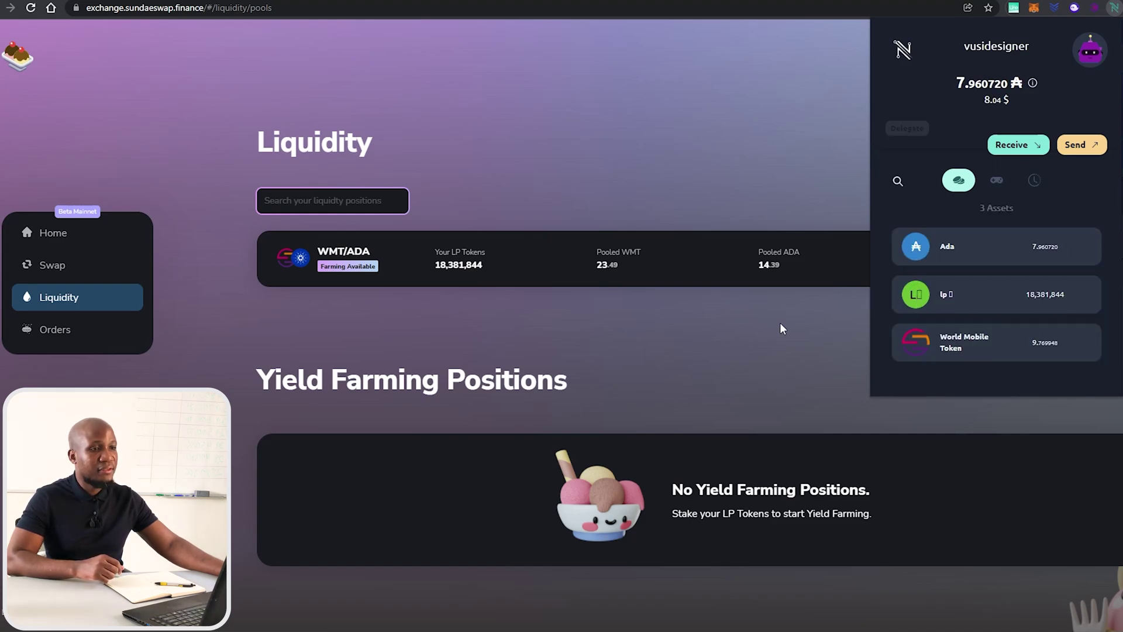
pyautogui.click(690, 333)
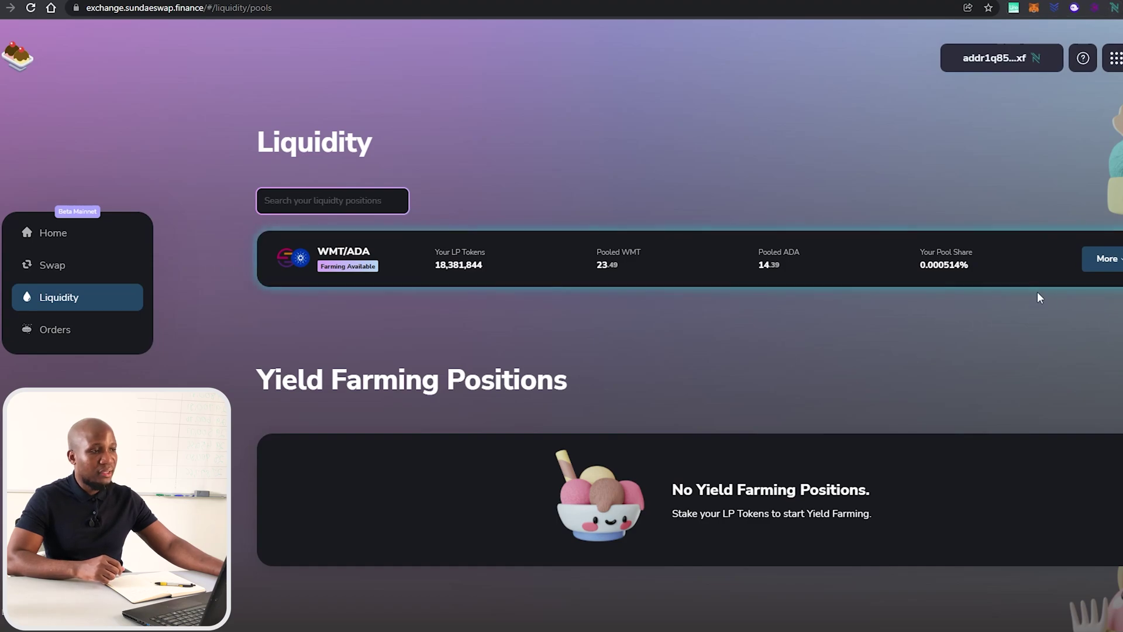
pyautogui.click(1102, 266)
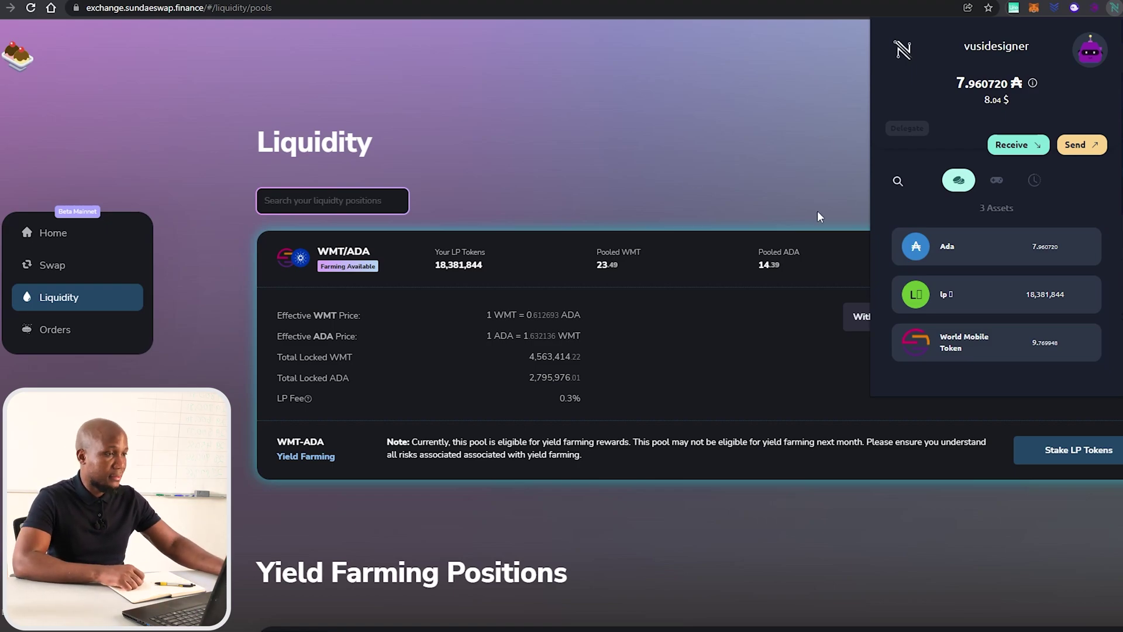
# - Stake 100% of the WMT/ADA LP tokens for the 30-day farming term
pyautogui.click(802, 138)
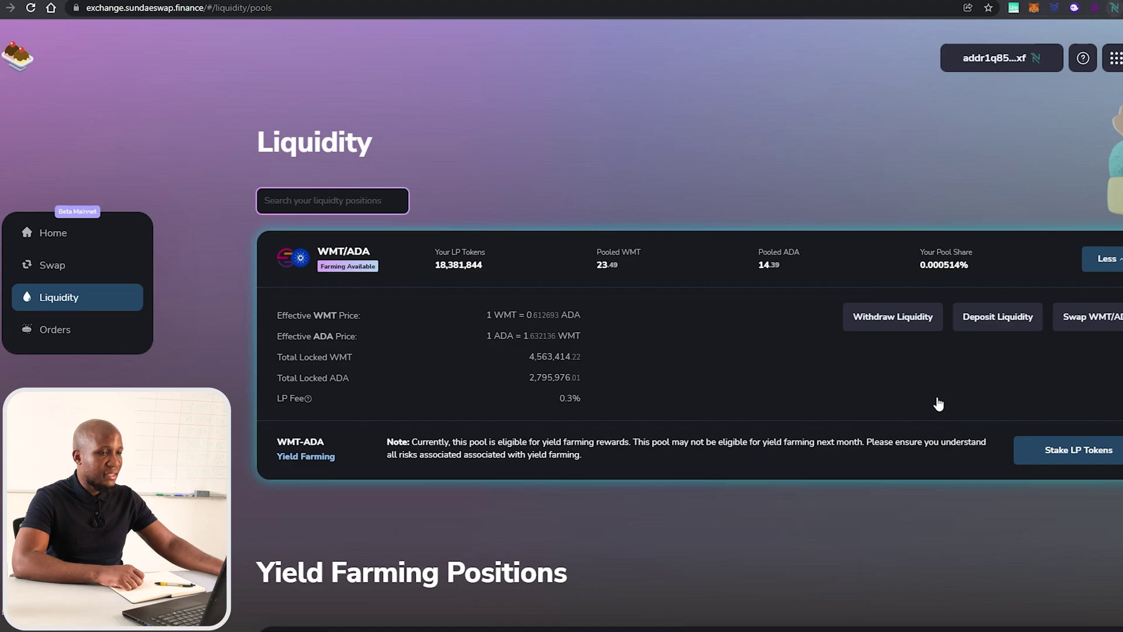
pyautogui.click(1073, 463)
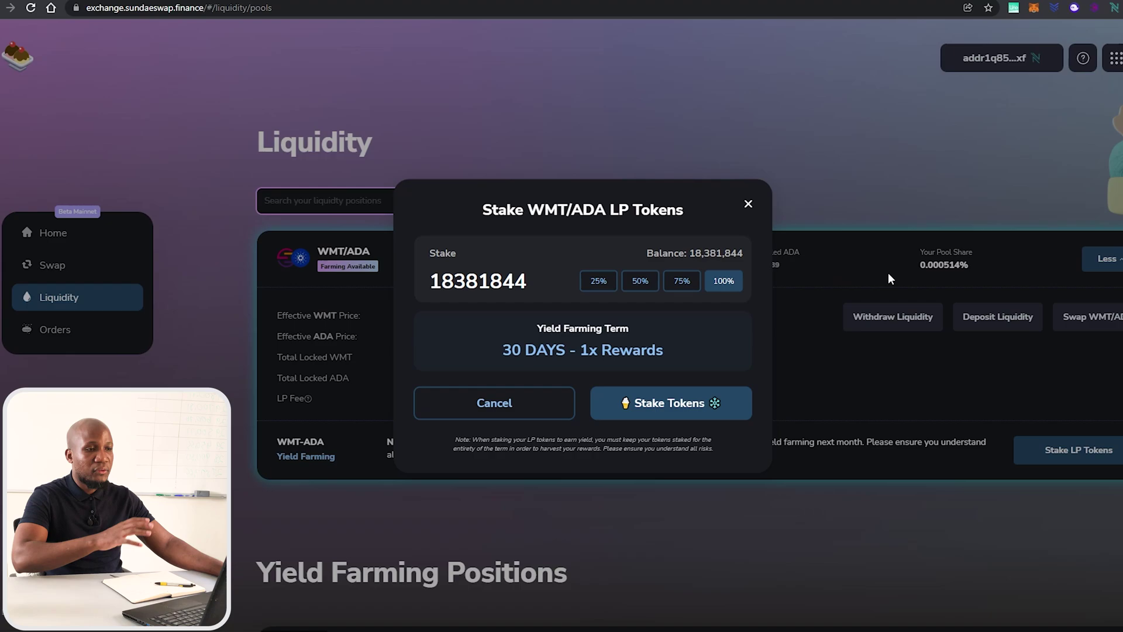
pyautogui.click(595, 287)
pyautogui.click(650, 288)
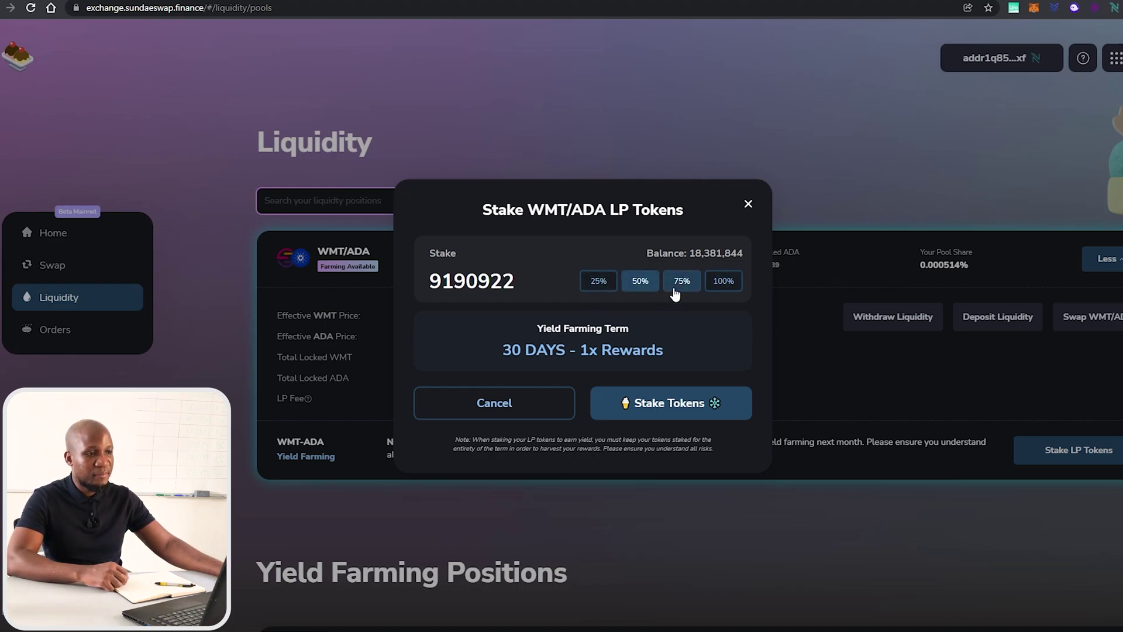
pyautogui.click(676, 291)
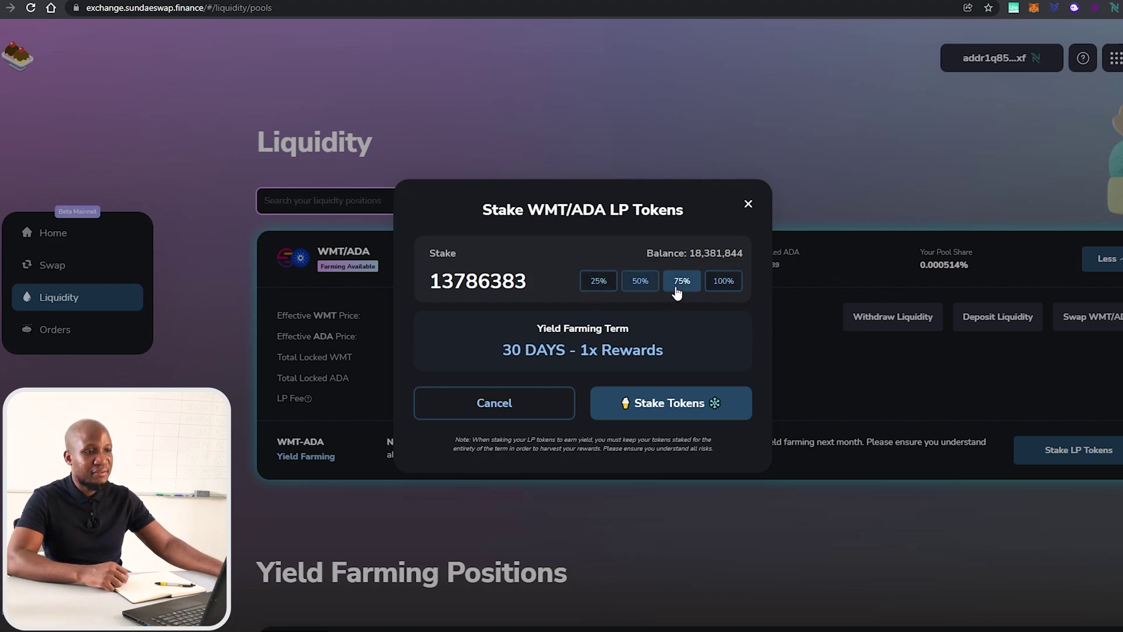
pyautogui.click(725, 282)
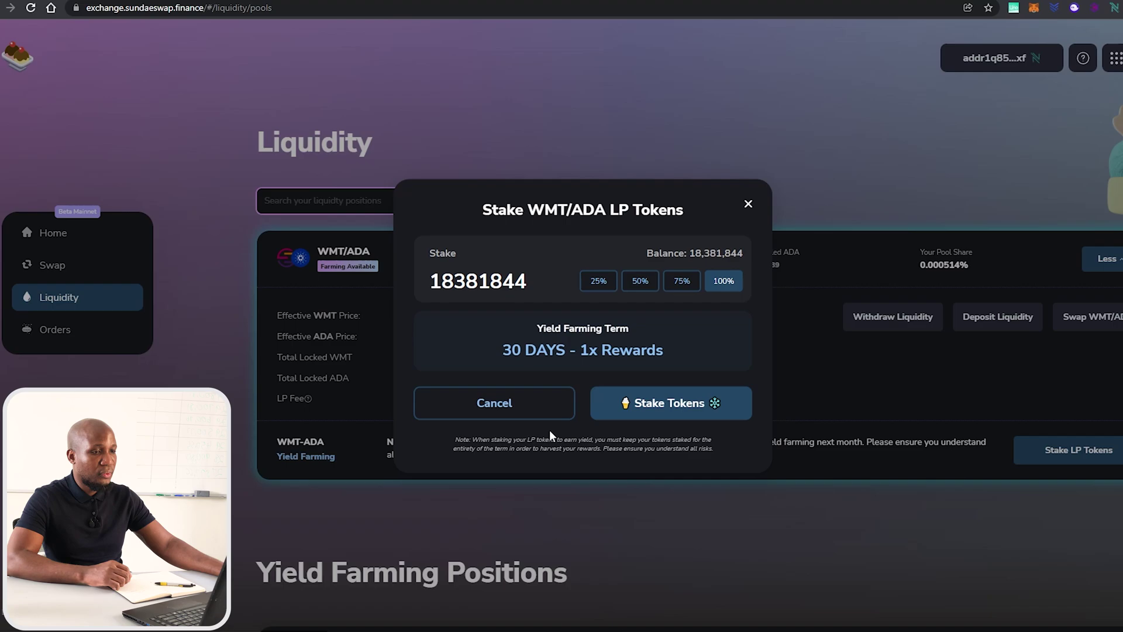
pyautogui.click(653, 409)
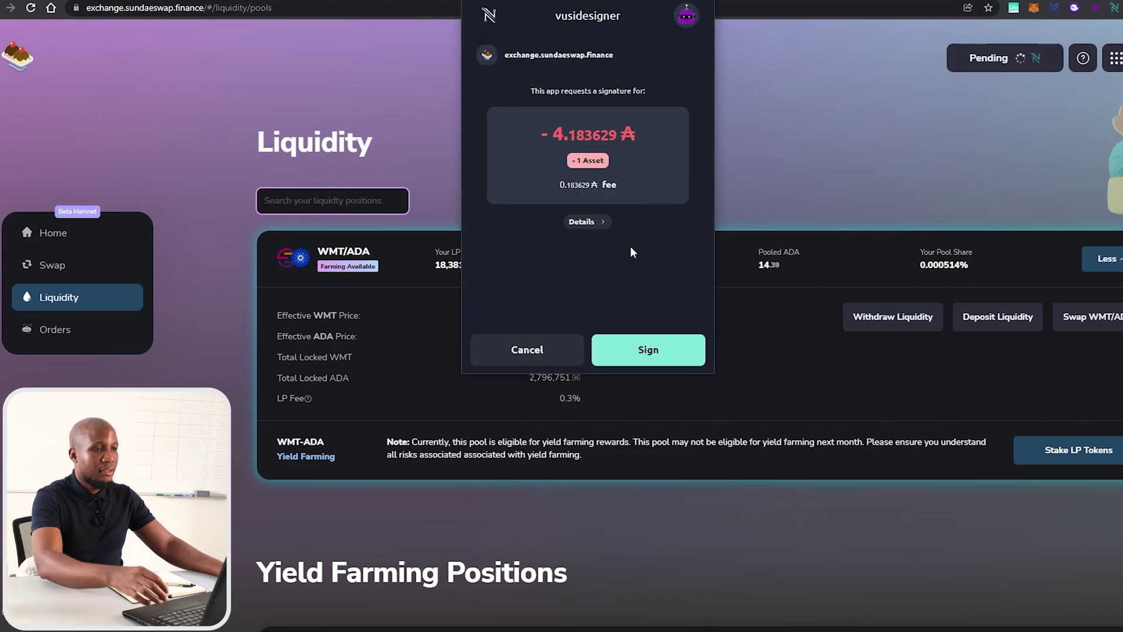
# - Sign the 4.183629 ADA staking transaction in Nami, confirming with the wallet password
pyautogui.click(643, 350)
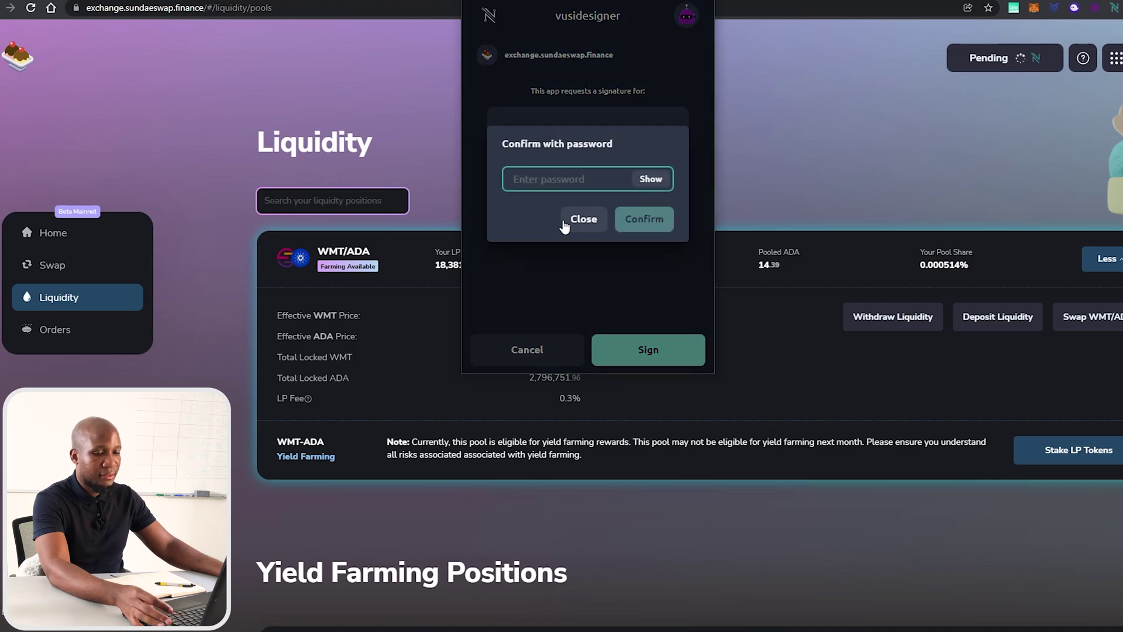
pyautogui.write('•••••••••••••')
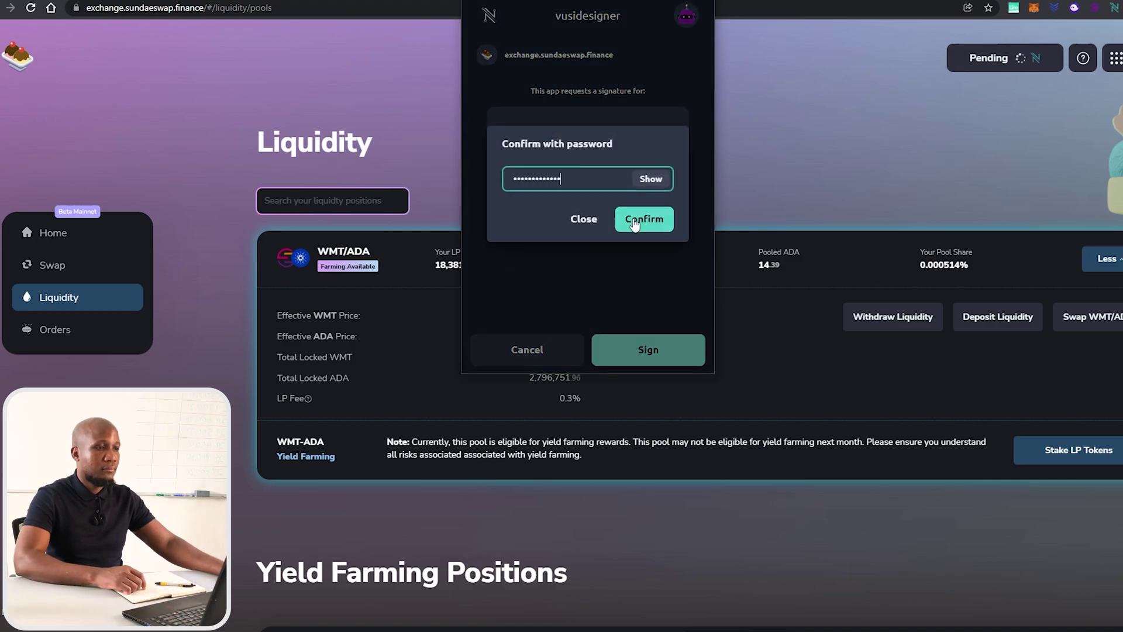
pyautogui.click(634, 221)
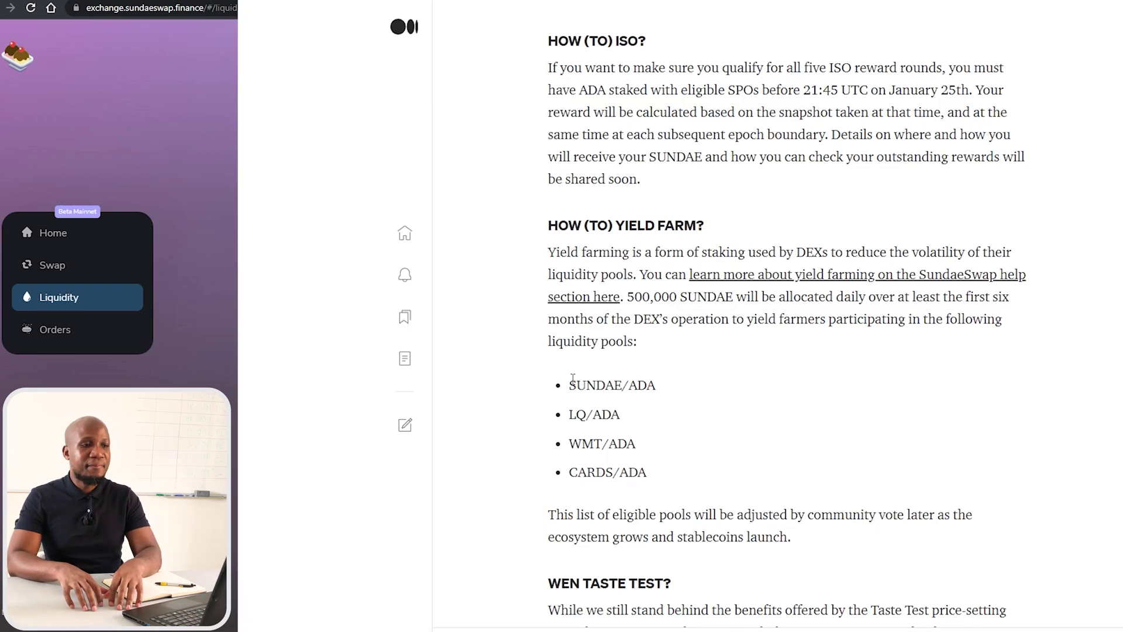
# - Highlight the yield-farming pools, then view the Nami wallet holding 5.983983 ADA and about 18.5 WMT
pyautogui.moveTo(569, 385); pyautogui.dragTo(643, 467)
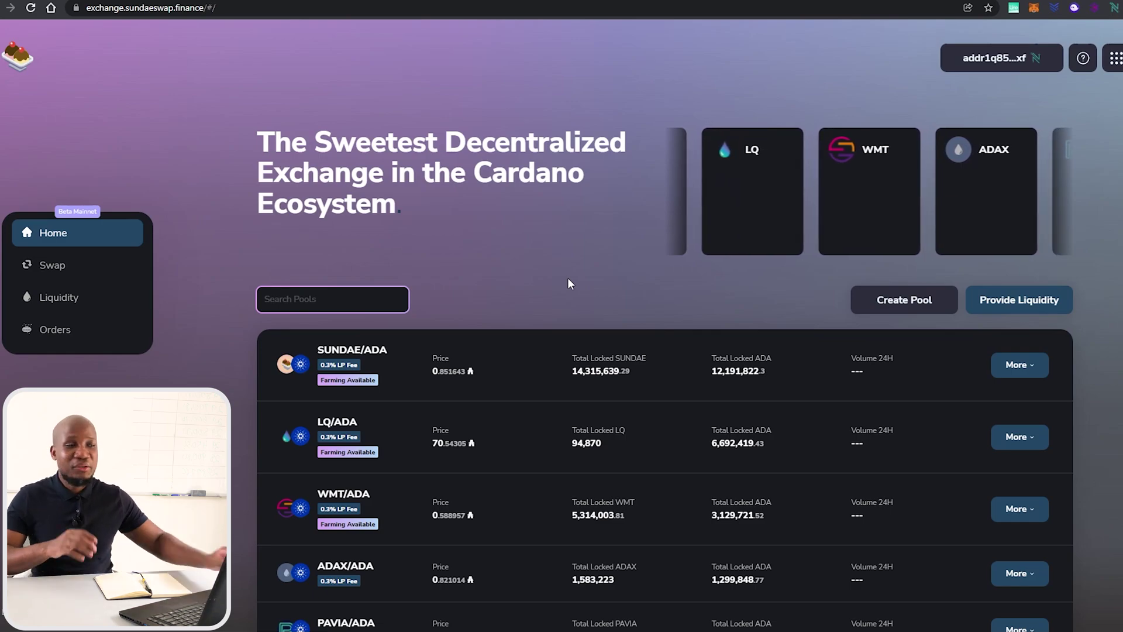
pyautogui.click(1113, 8)
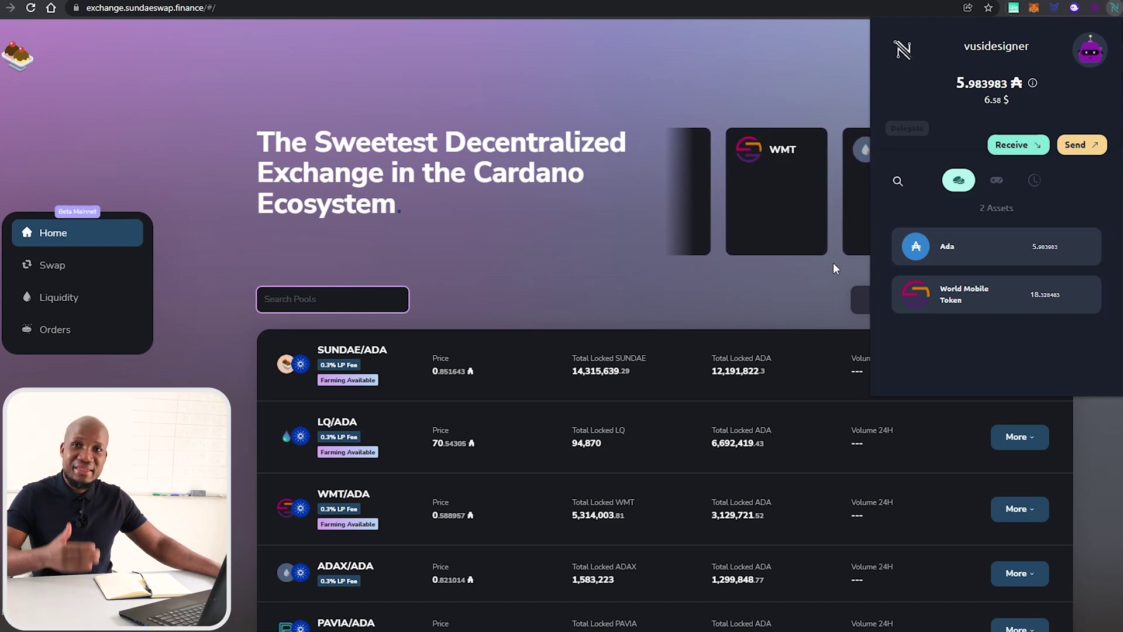
# - Expand the WMT/ADA yield farm of 18,381,844 staked LP tokens and bring up its Unstake dialog
pyautogui.click(85, 304)
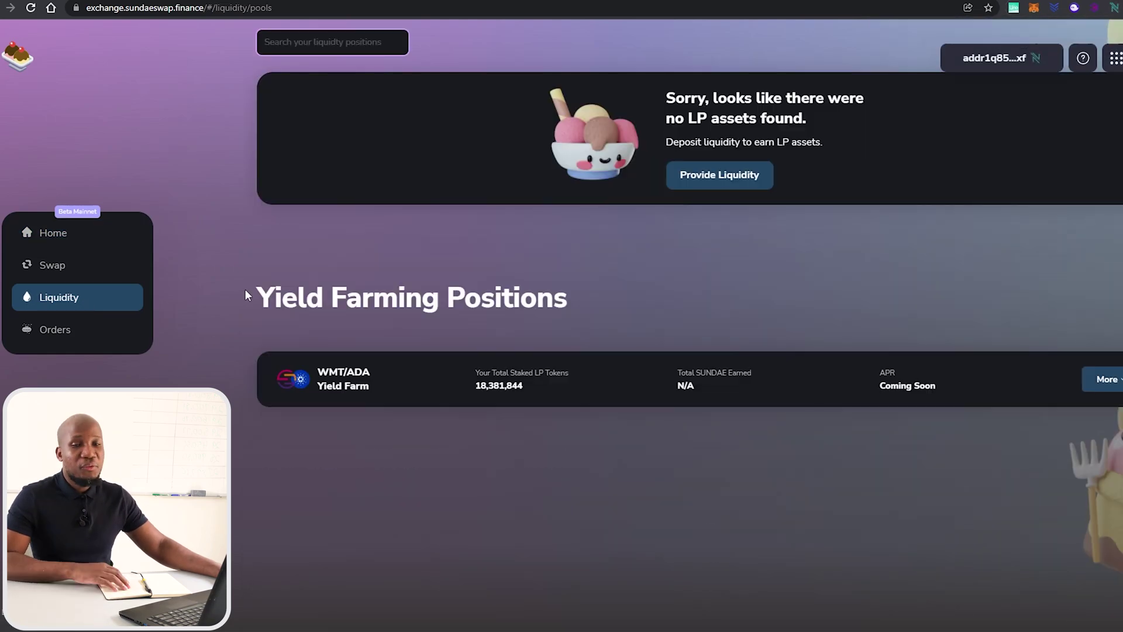
pyautogui.click(1108, 381)
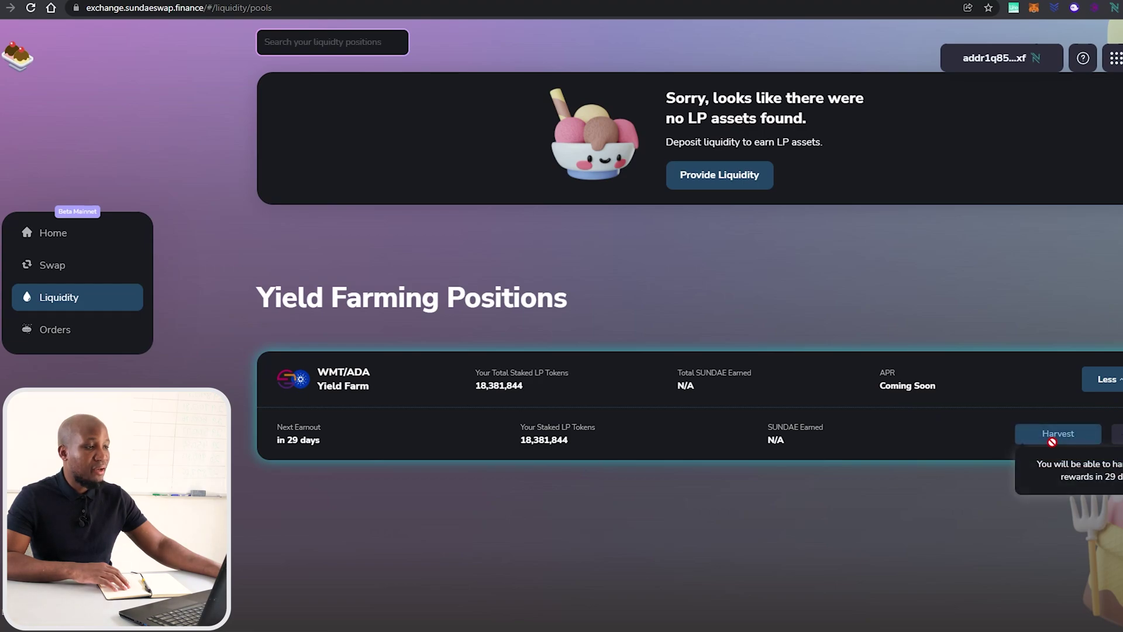
pyautogui.click(1117, 433)
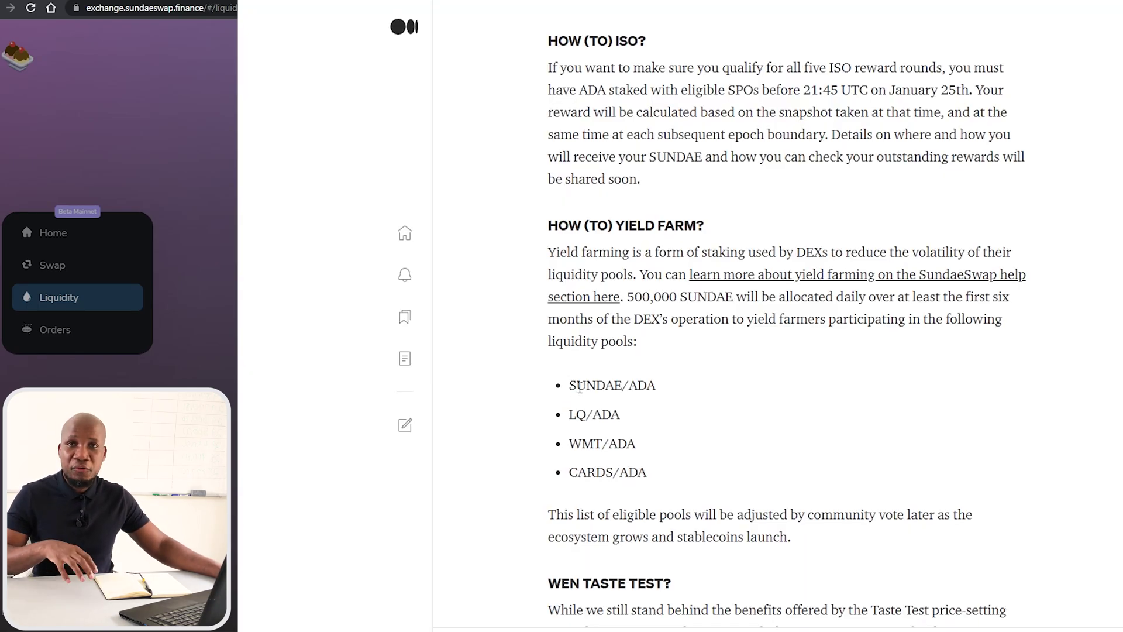
# - Select the SUNDAE/ADA, LQ/ADA, WMT/ADA and CARDS/ADA pool list in the Medium article
pyautogui.moveTo(579, 387); pyautogui.dragTo(649, 477)
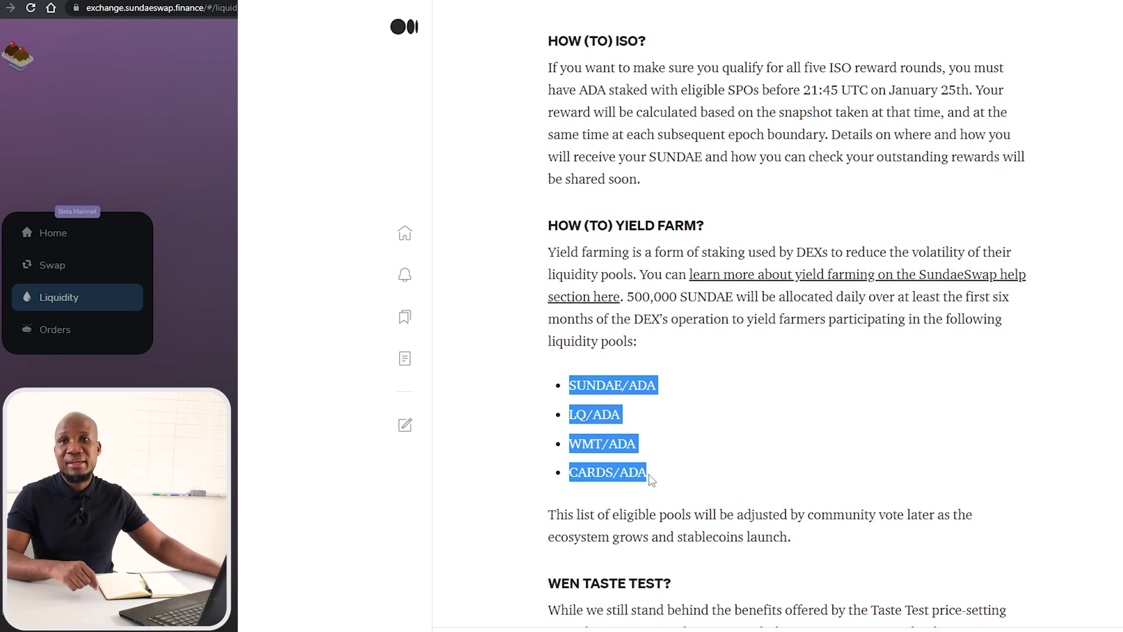